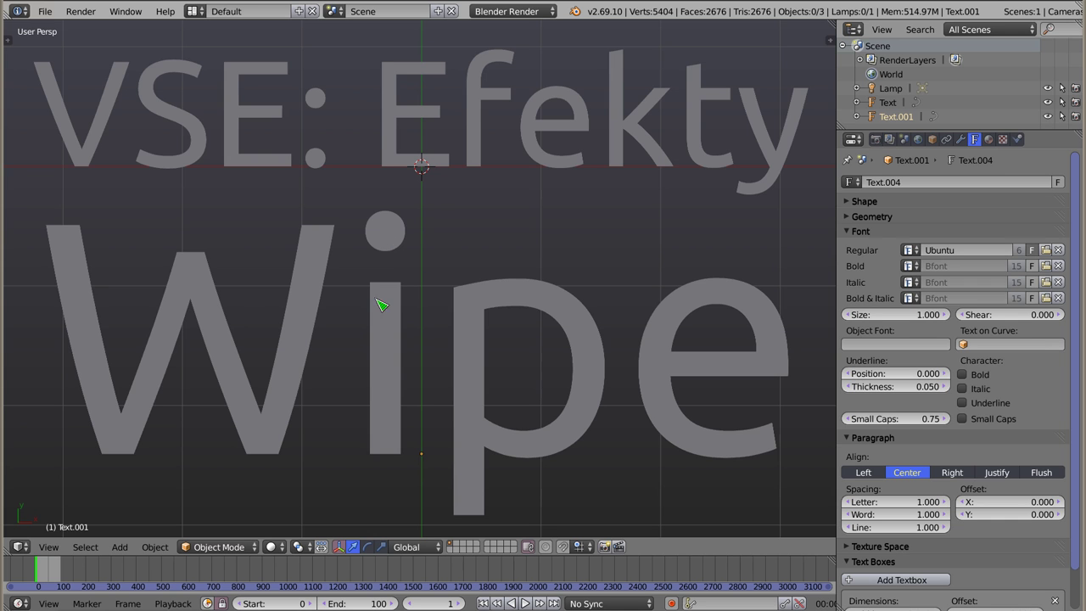
Switch Blender to the Video Editing layout showing the view-sw.png and view2.png strips.
click(196, 11)
click(209, 131)
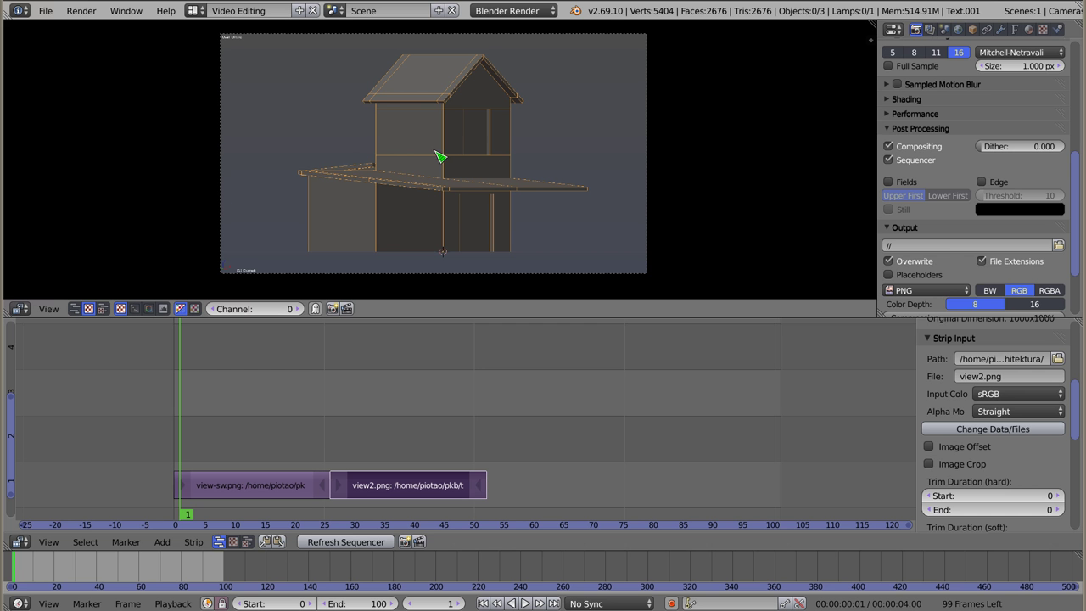
Select the view-sw.png strip and scrub through its frames in the preview.
click(228, 481)
right_click(204, 490)
mouse_move(289, 492)
mouse_down()
mouse_move(322, 492)
mouse_move(213, 490)
mouse_up()
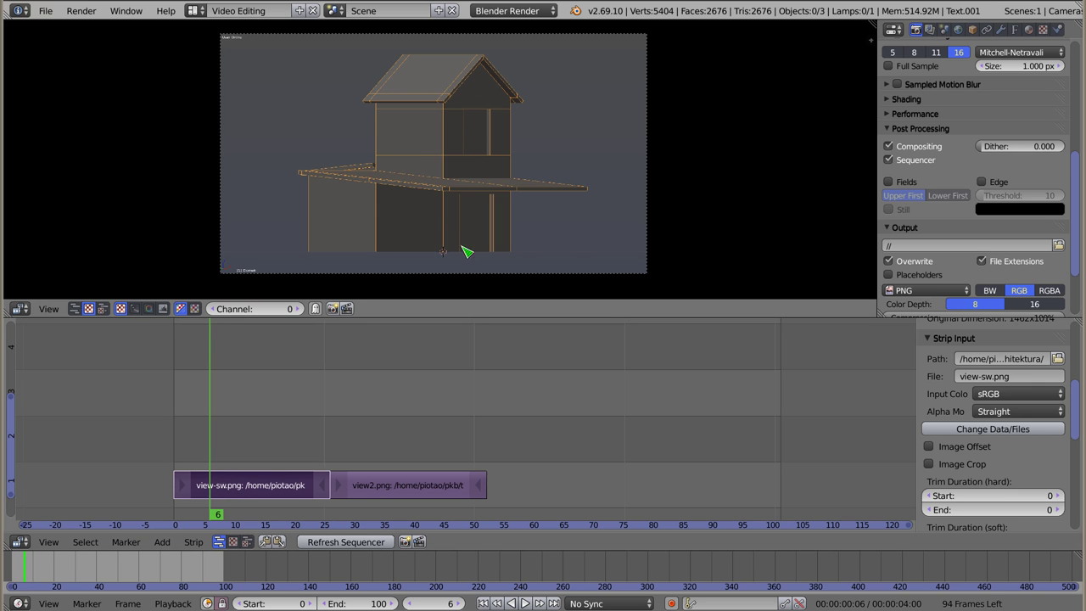
scroll(435, 253, up, 2)
scroll(473, 151, up, 2)
scroll(444, 165, up, 2)
scroll(443, 167, up, 2)
scroll(442, 181, down, 2)
scroll(444, 182, down, 2)
scroll(448, 162, down, 1)
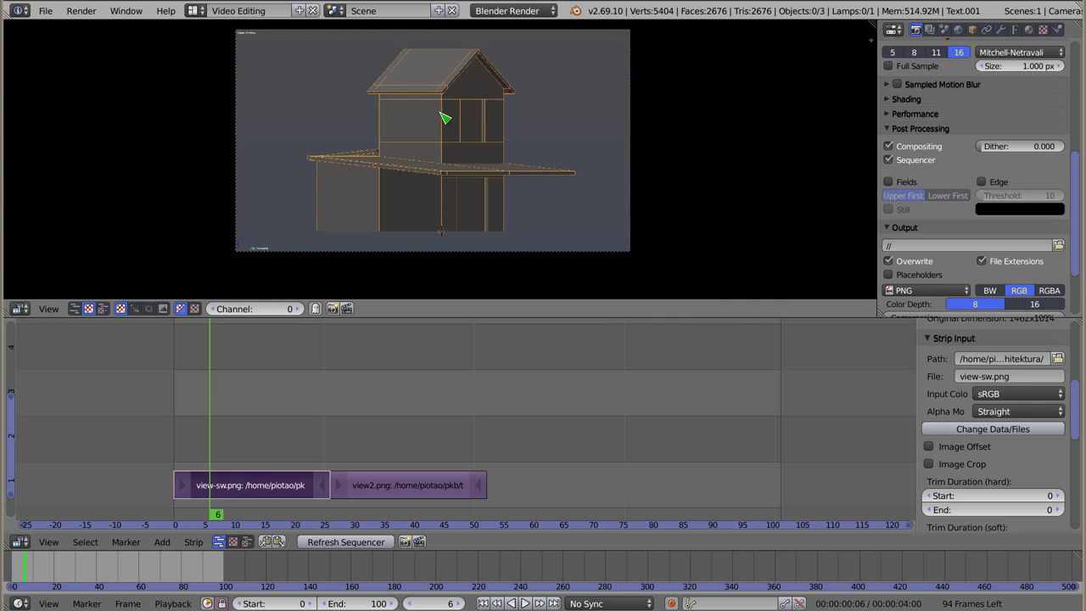
scroll(444, 114, down, 1)
Preview the second image, then move view2.png to channel 2 starting at frame 12.
middle_drag(441, 125, 446, 131)
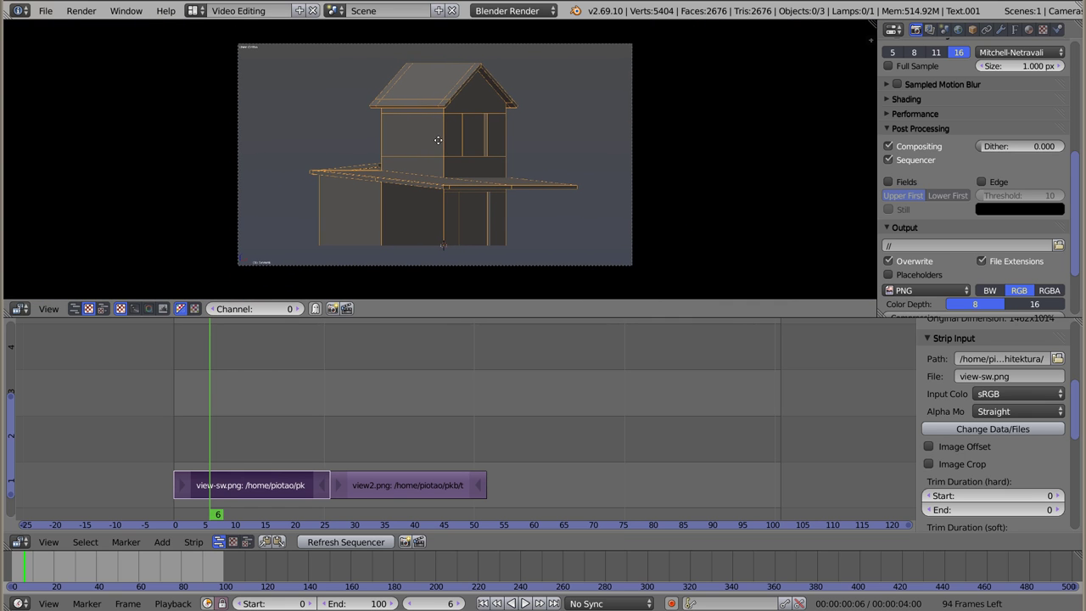
mouse_move(367, 433)
mouse_down()
mouse_move(481, 445)
mouse_move(367, 447)
mouse_up()
mouse_move(256, 405)
mouse_down()
mouse_move(213, 407)
mouse_move(252, 406)
mouse_up()
right_drag(394, 492, 328, 459)
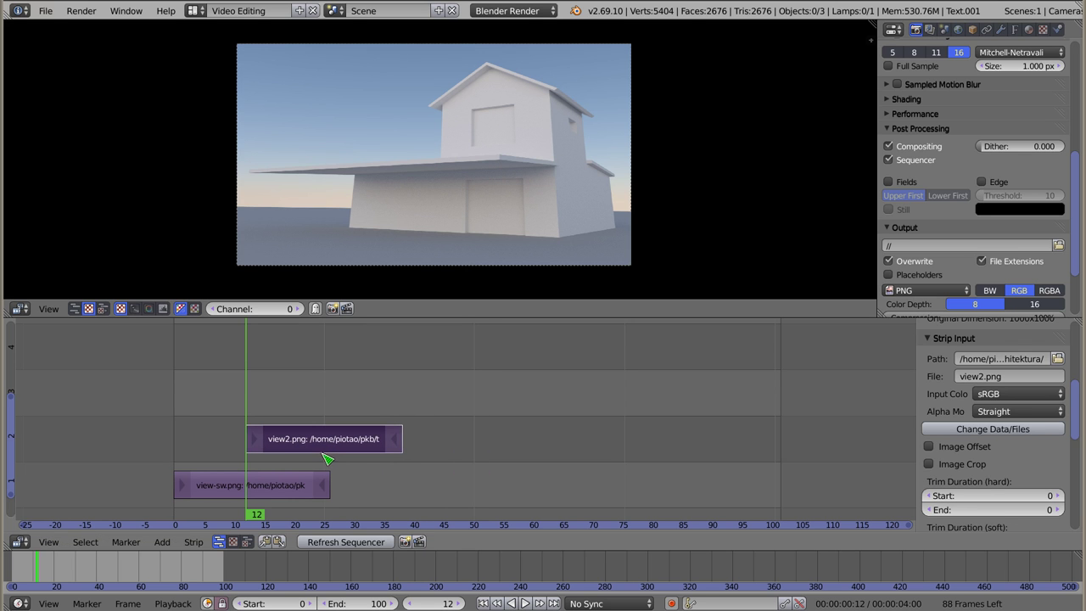
right_click(227, 492)
right_click(296, 441)
key(shift+a)
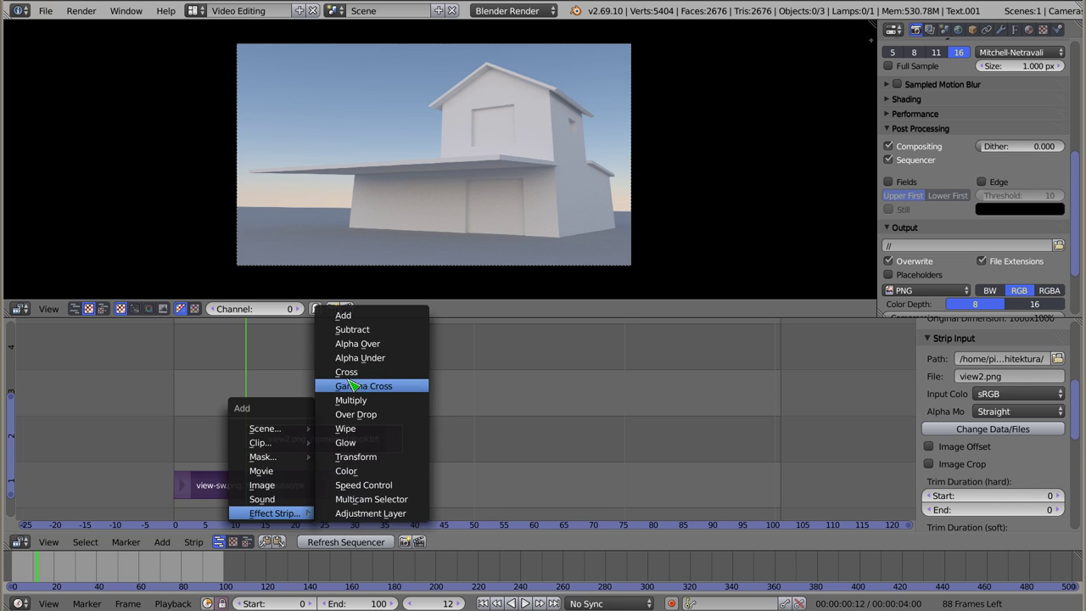
mouse_move(275, 513)
click(356, 382)
drag(195, 357, 334, 362)
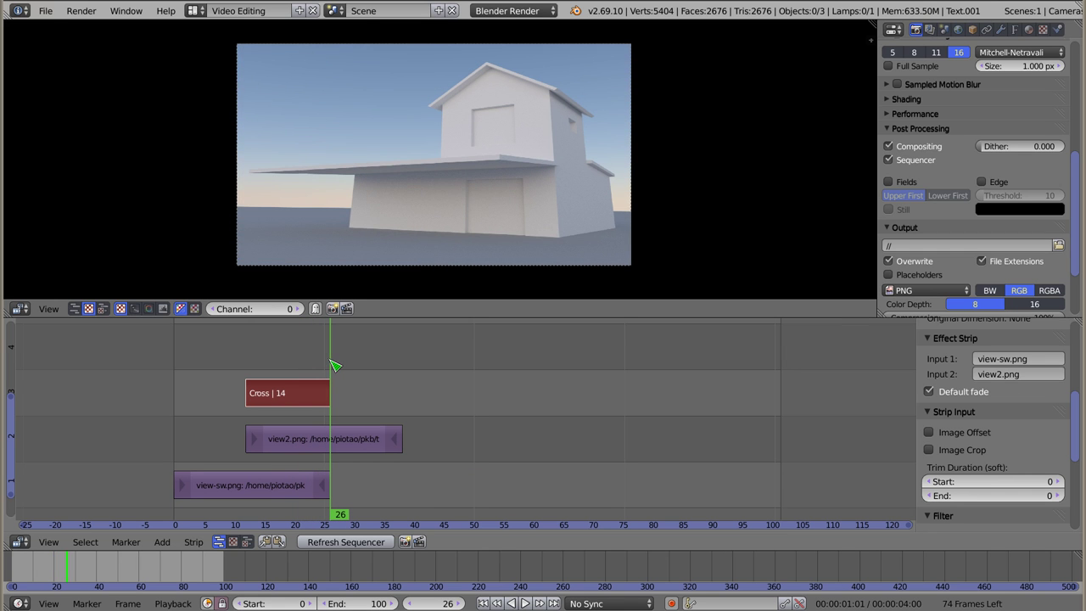
key(x)
click(282, 394)
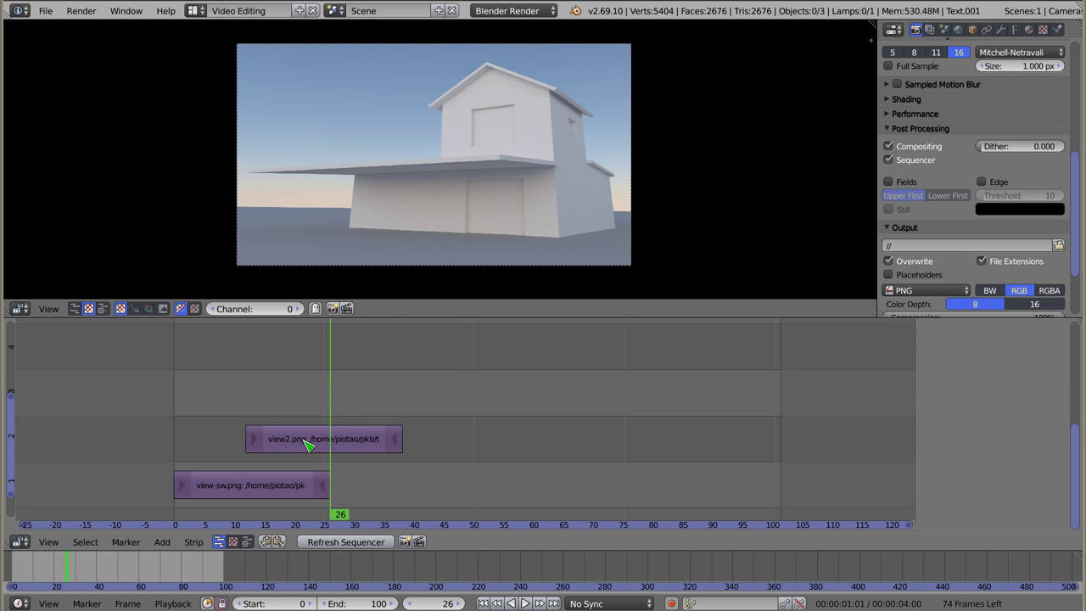
right_click(307, 443)
right_click(232, 483)
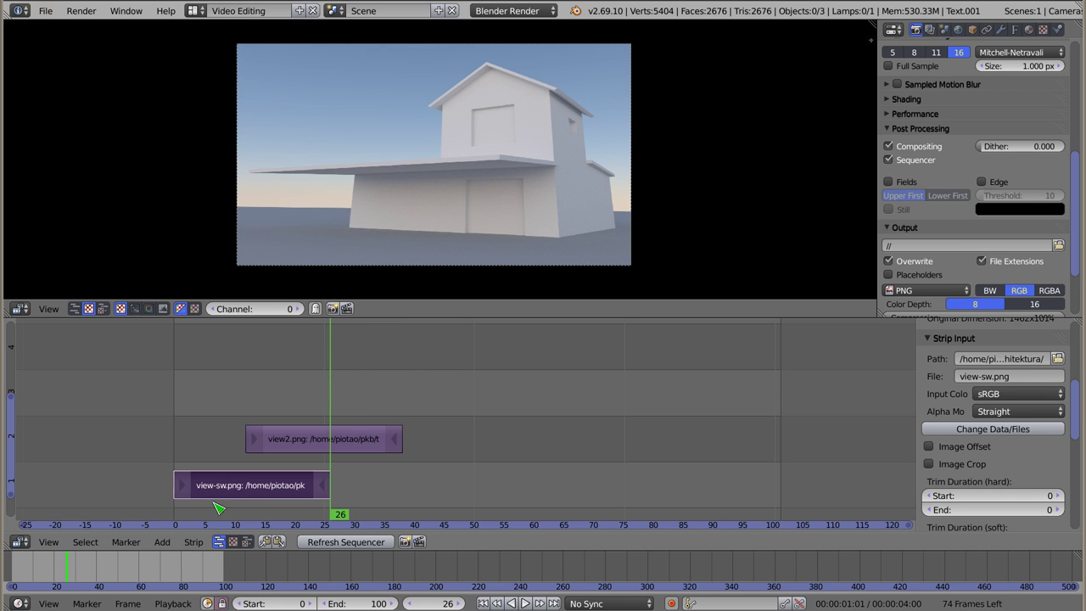
drag(181, 451, 227, 449)
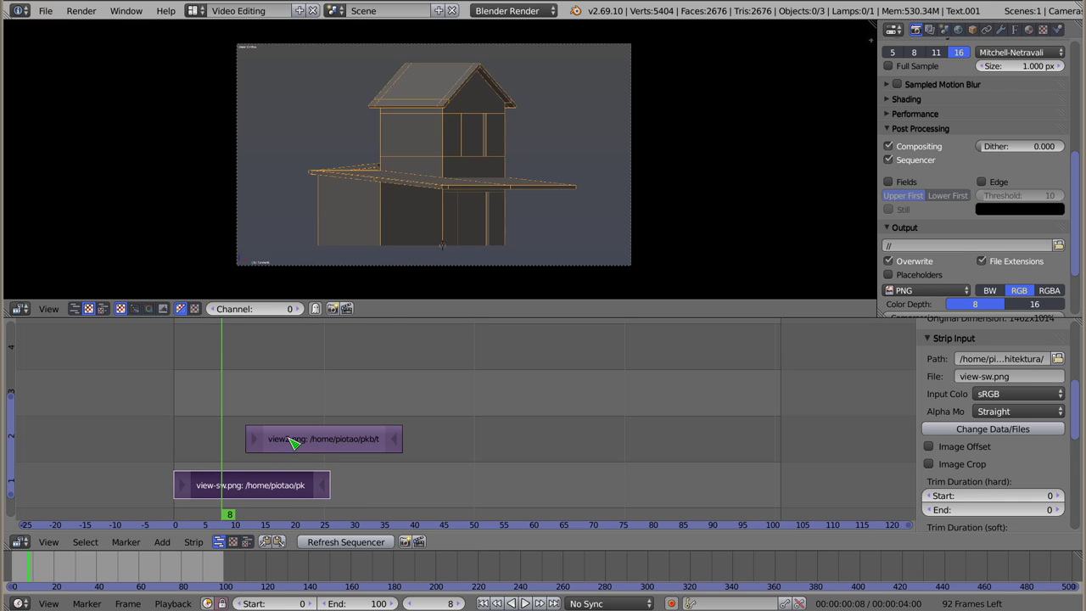
right_click(293, 442)
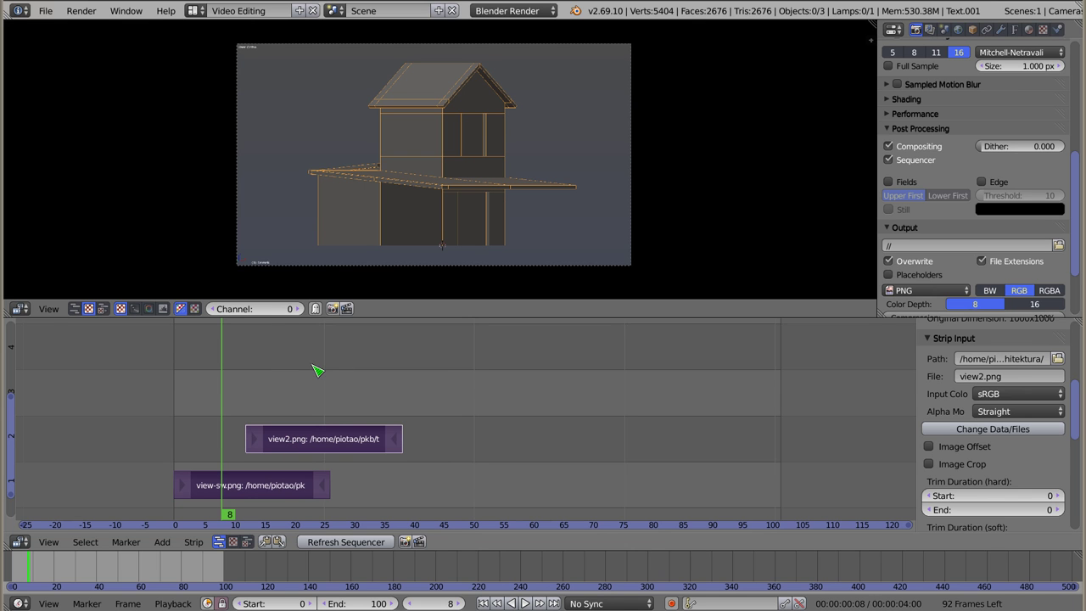
Add a Wipe effect strip between the two strips and check it at frames 12 and 26.
key(shift+a)
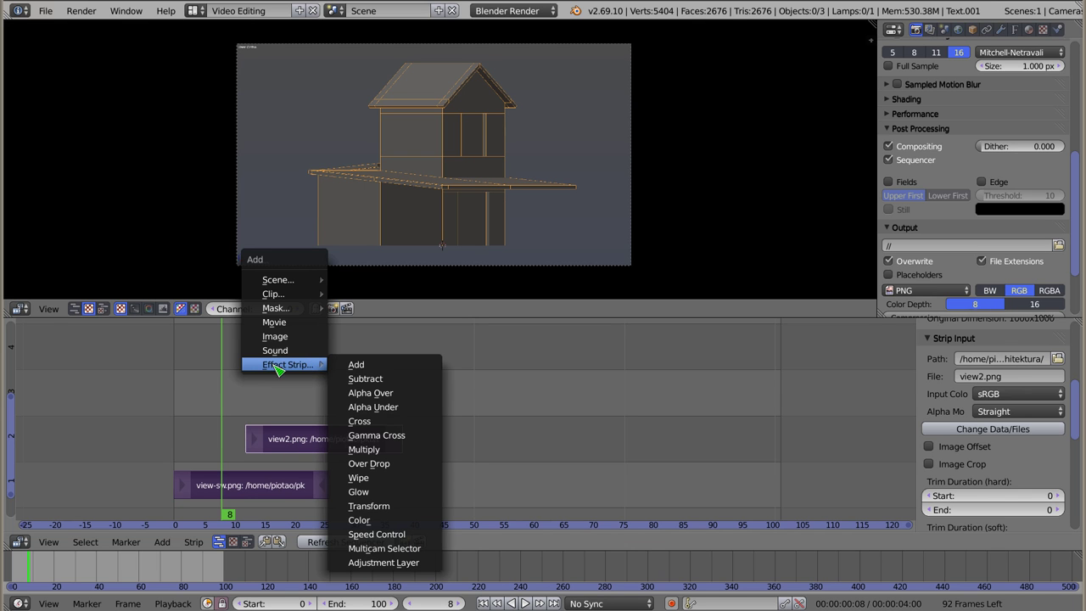
click(387, 481)
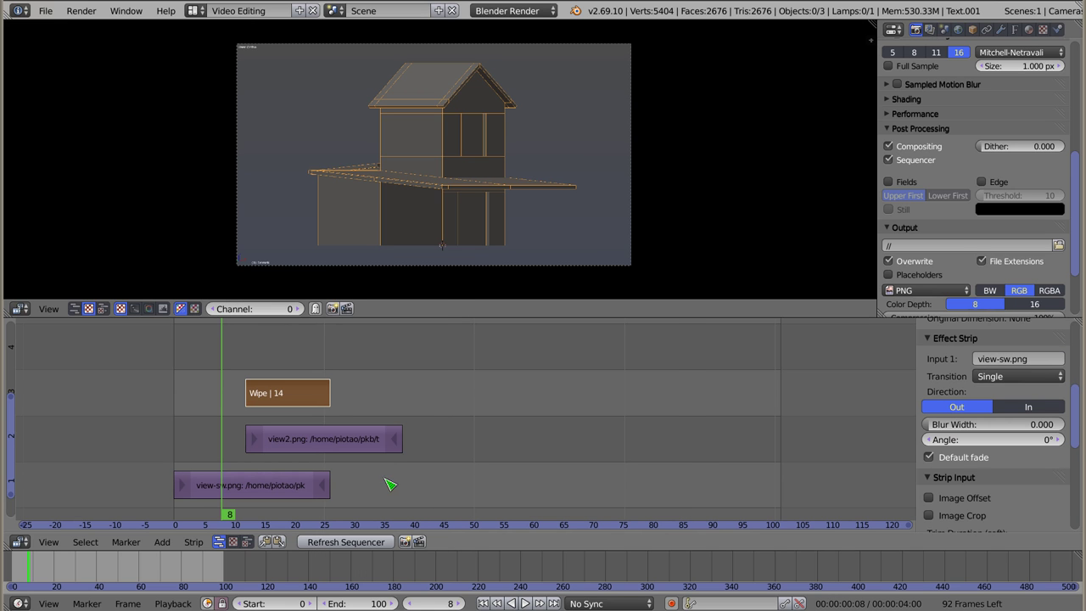
click(247, 462)
click(331, 464)
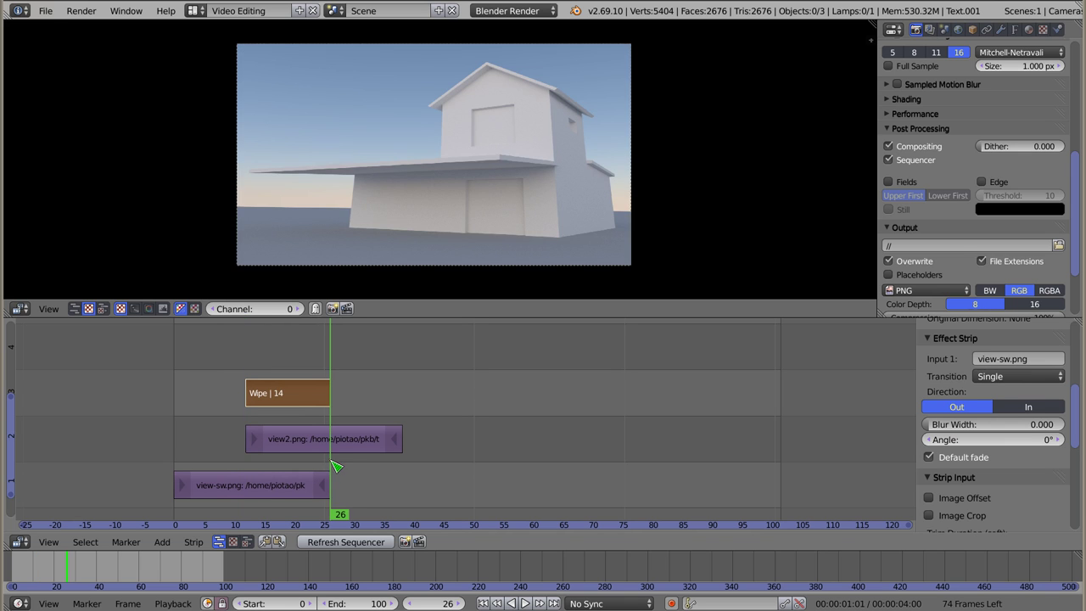
click(246, 462)
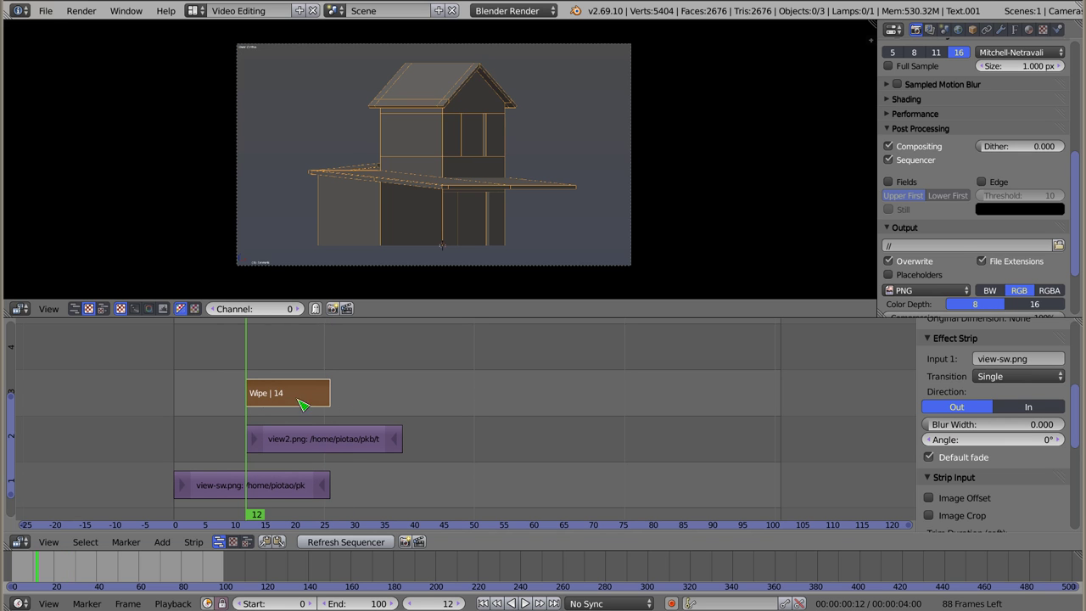
Slide view2.png and the wipe earlier so the wipe lasts 16 frames.
right_click(329, 441)
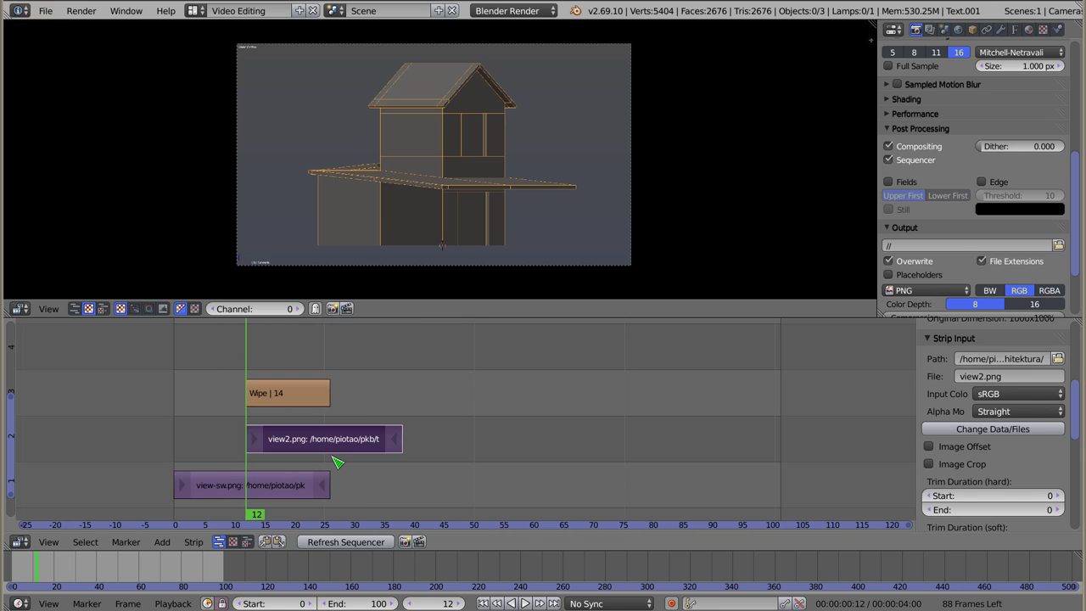
key(g)
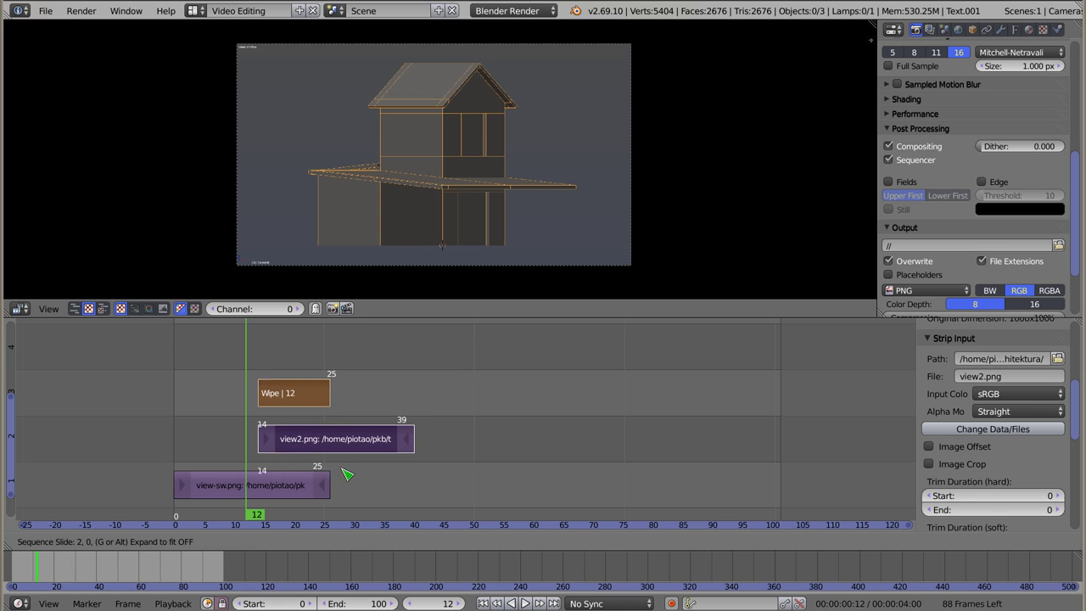
click(328, 476)
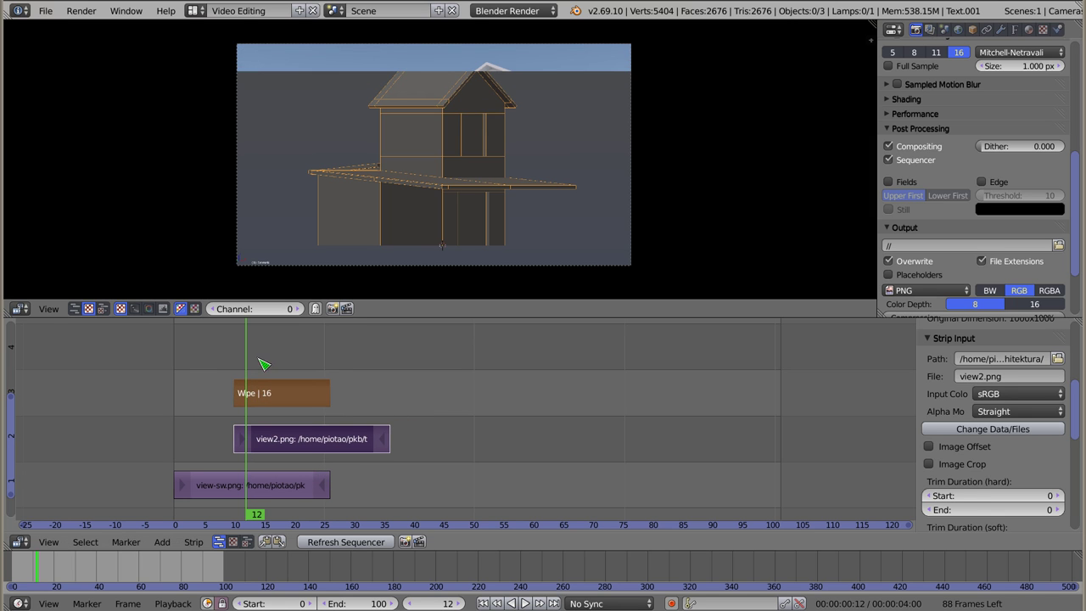
mouse_move(247, 365)
mouse_down()
mouse_move(218, 366)
mouse_move(330, 364)
mouse_move(238, 367)
mouse_move(340, 373)
mouse_move(253, 376)
mouse_move(223, 364)
mouse_move(337, 366)
mouse_up()
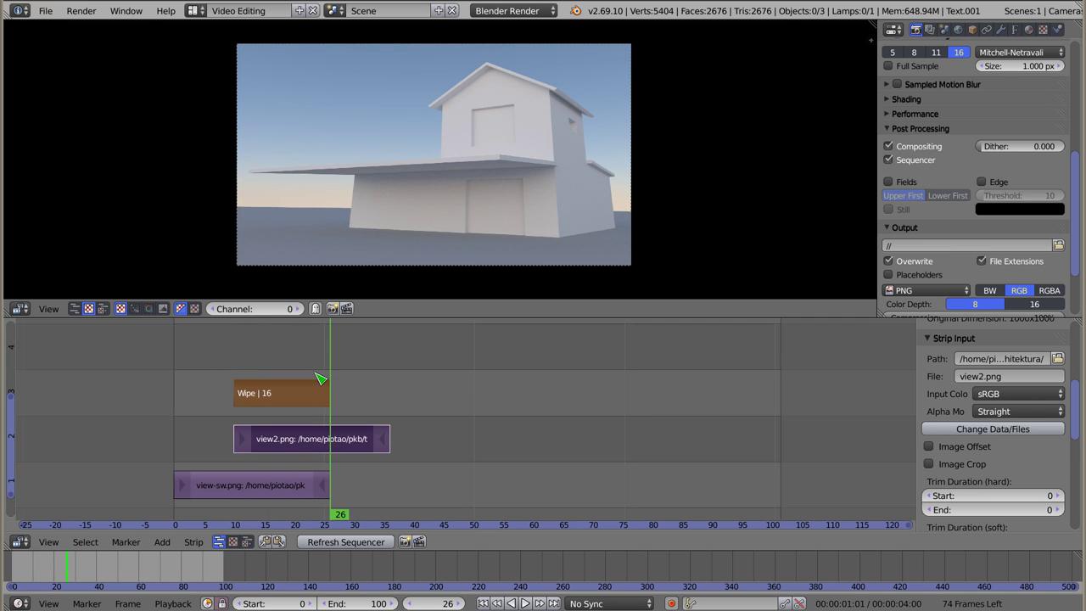
Select the Wipe strip and widen the properties sidebar to show its settings.
right_click(273, 397)
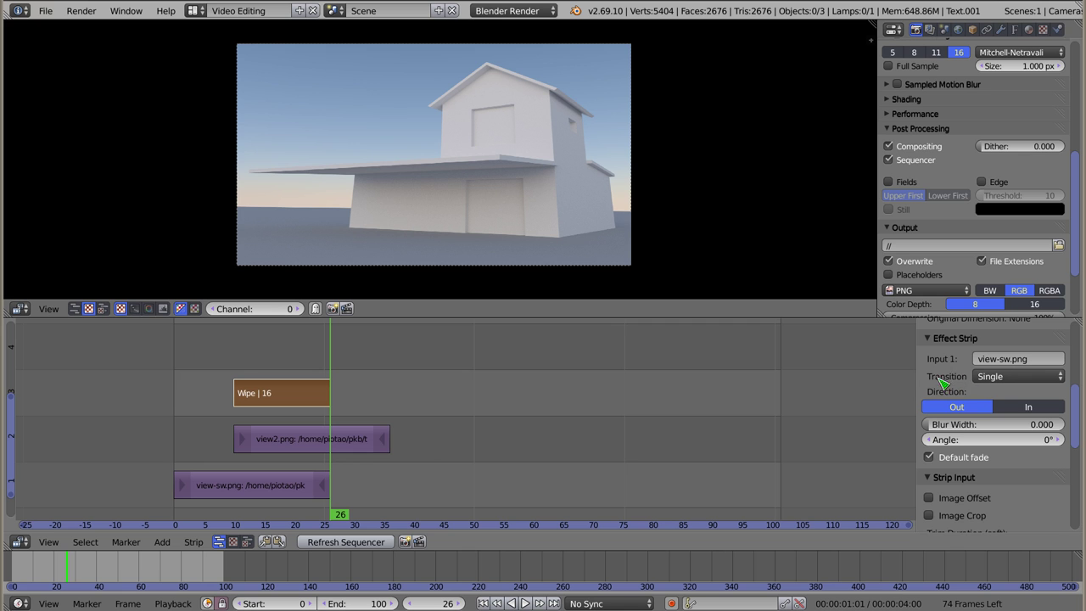
drag(916, 379, 775, 393)
mouse_move(776, 393)
ctrl+middle_down()
mouse_move(854, 361)
mouse_move(846, 377)
ctrl+middle_up()
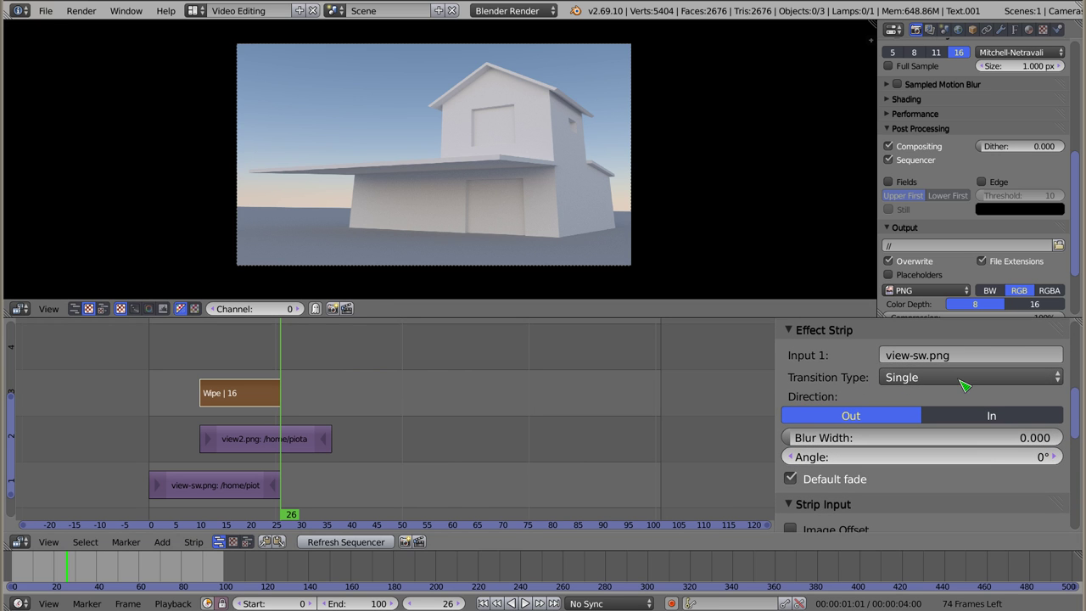
mouse_move(209, 354)
mouse_down()
mouse_move(197, 361)
mouse_move(286, 365)
mouse_move(182, 373)
mouse_move(251, 370)
mouse_up()
Try the Double transition type, then set Iris and preview the circular wipe.
click(900, 378)
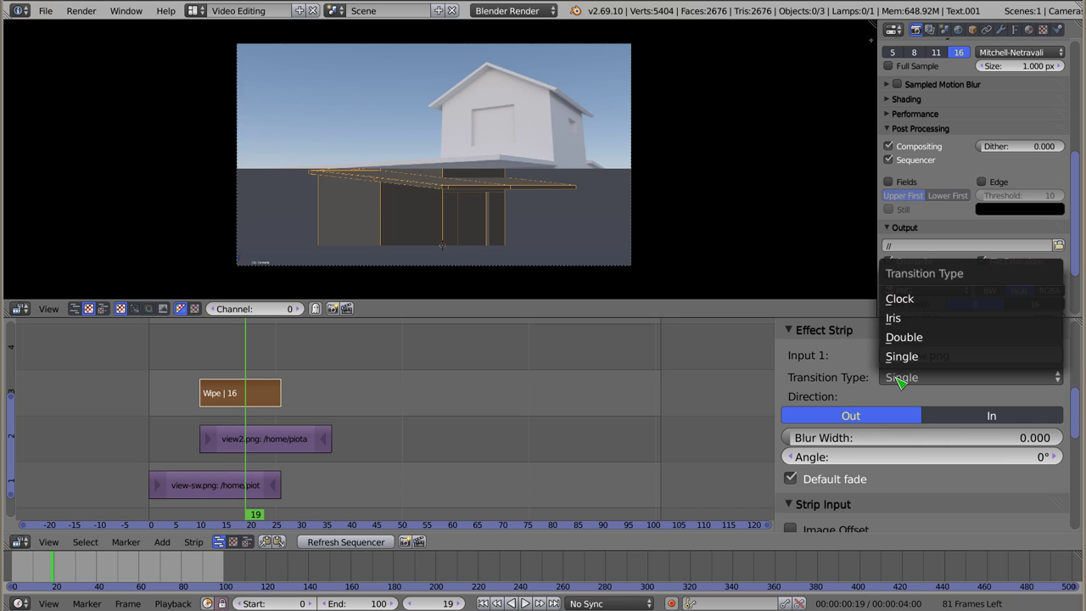
click(933, 341)
mouse_move(219, 359)
mouse_down()
mouse_move(198, 363)
mouse_move(274, 365)
mouse_move(226, 369)
mouse_move(267, 375)
mouse_move(200, 386)
mouse_move(255, 381)
mouse_up()
click(883, 384)
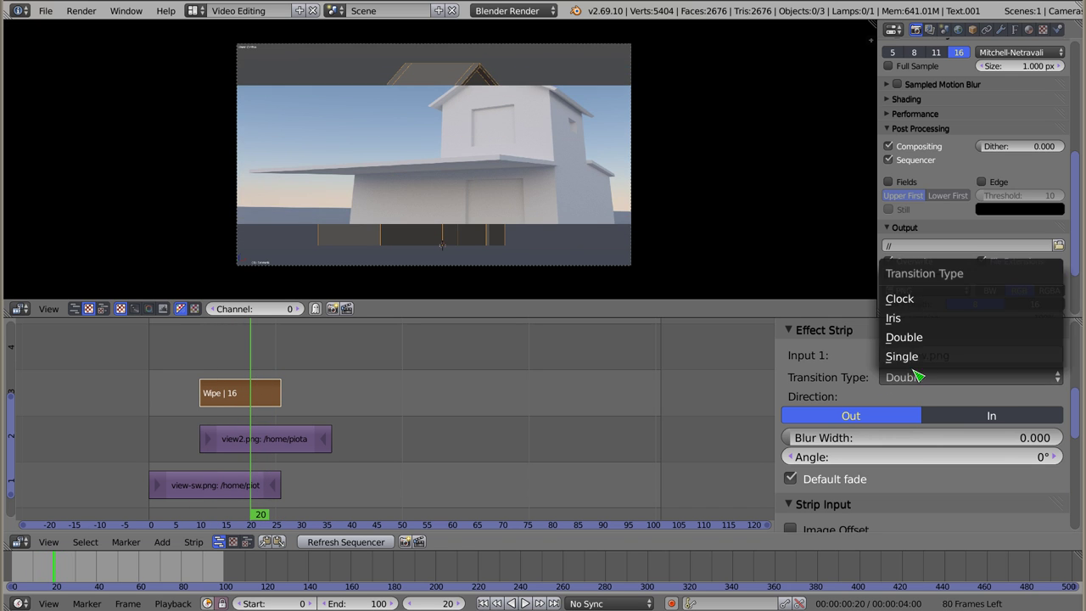
click(919, 319)
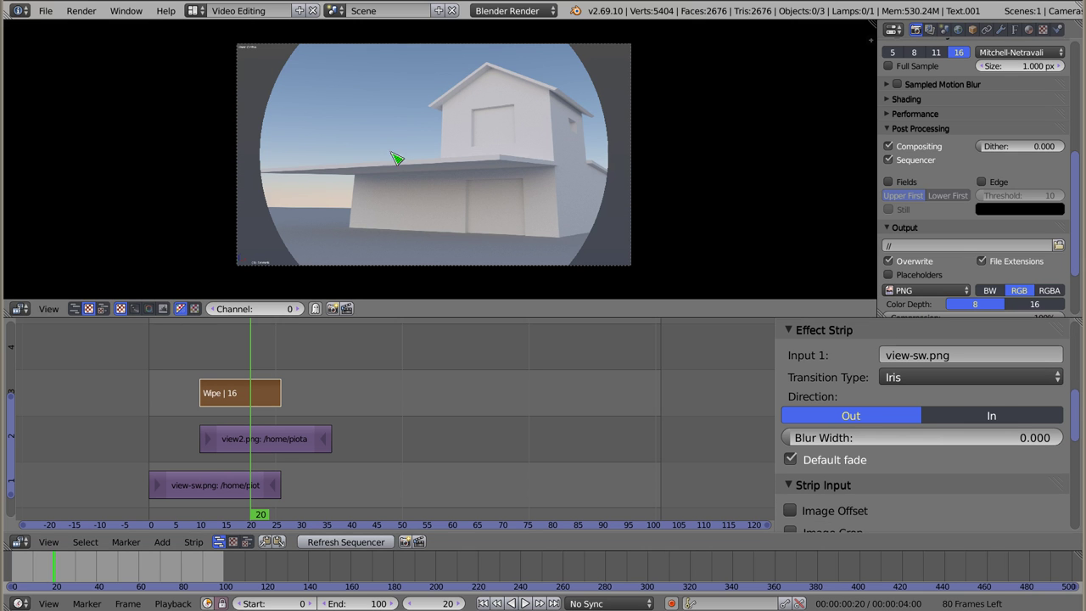
mouse_move(200, 374)
mouse_down()
mouse_move(279, 373)
mouse_move(198, 375)
mouse_move(287, 386)
mouse_move(204, 392)
mouse_up()
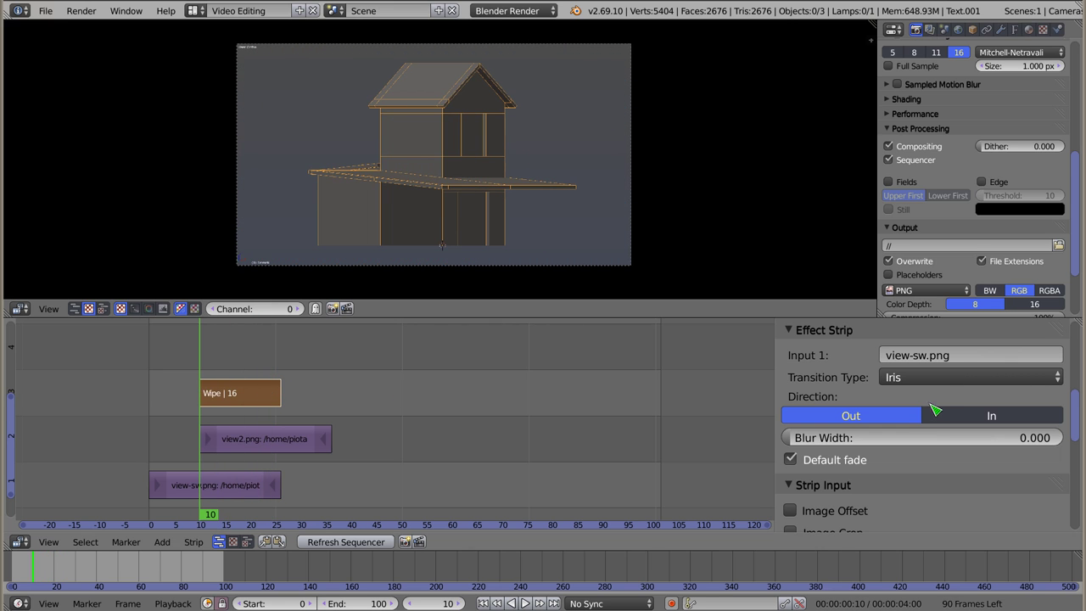
Set the wipe to the Clock type with direction In and preview it.
click(944, 380)
click(923, 301)
mouse_move(206, 361)
mouse_down()
mouse_move(333, 371)
mouse_move(195, 399)
mouse_move(259, 393)
mouse_up()
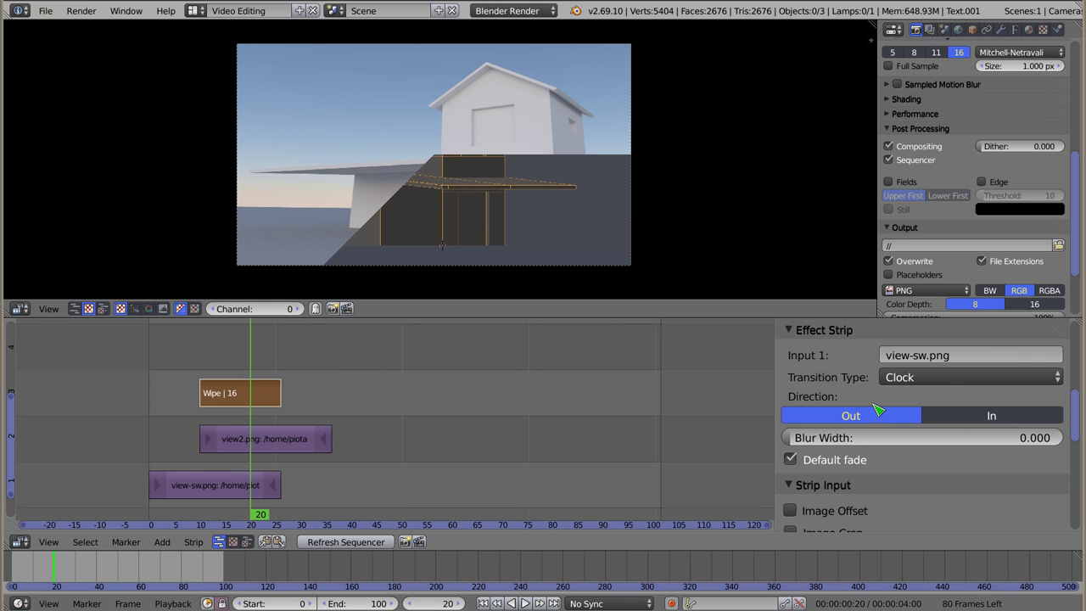
click(989, 417)
click(166, 356)
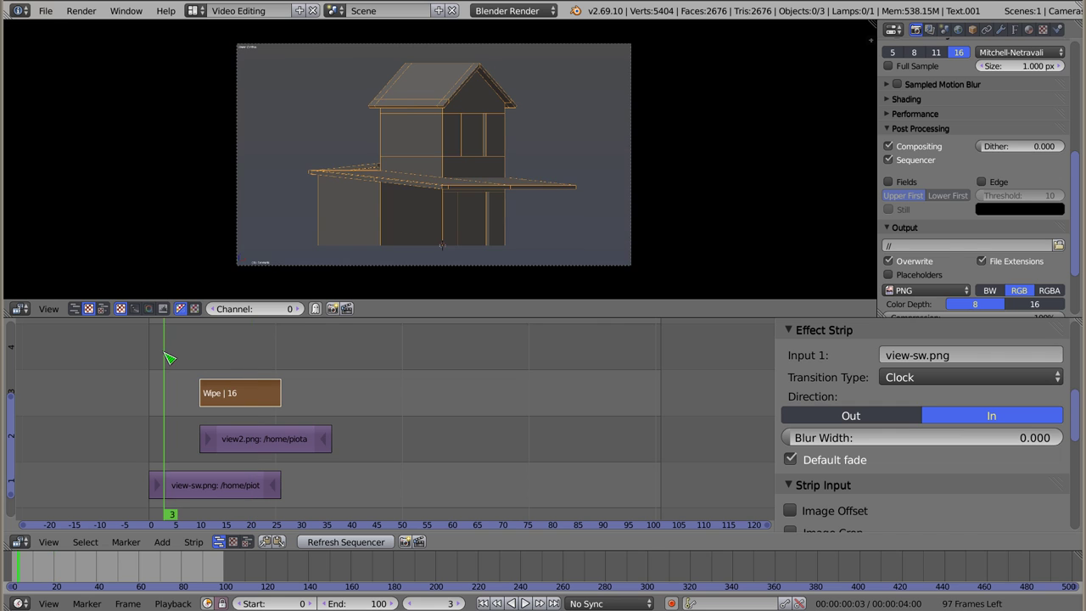
drag(168, 358, 281, 354)
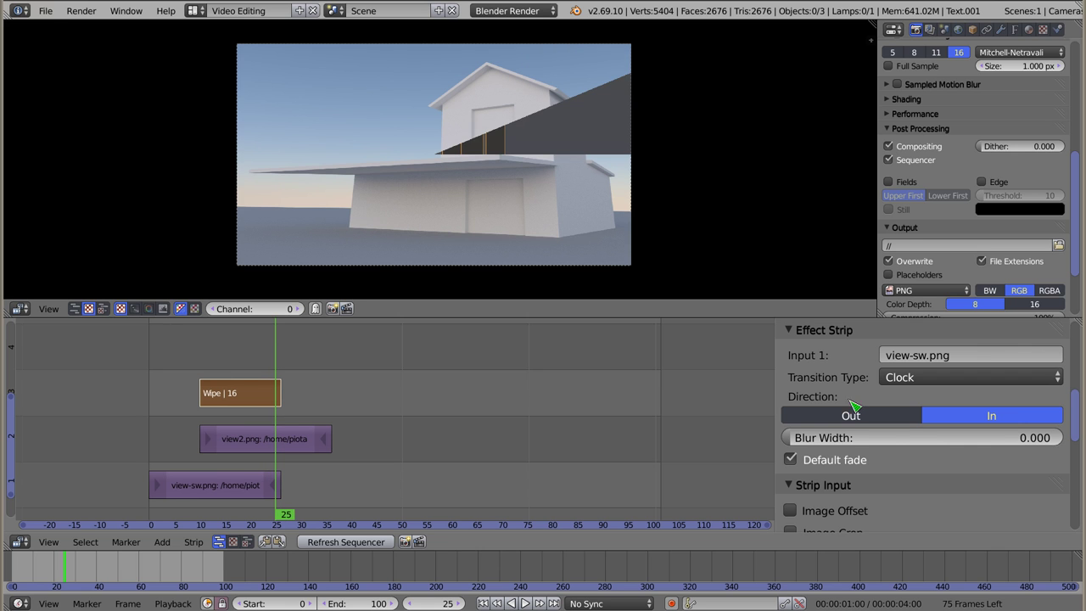
Change the wipe to the Double type with direction Out and preview it.
click(947, 378)
click(916, 337)
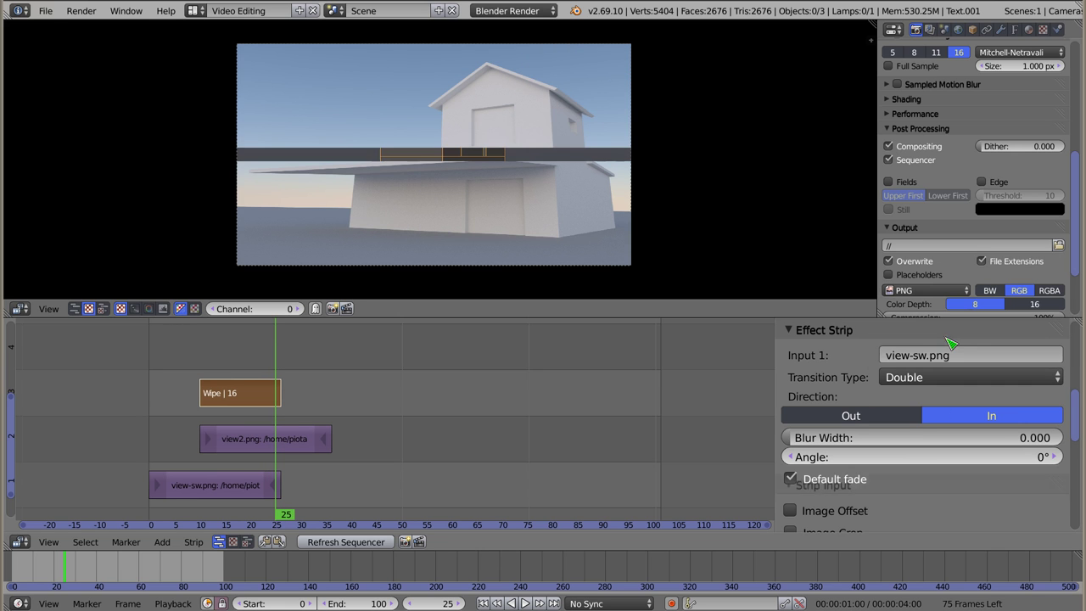
mouse_move(216, 362)
mouse_down()
mouse_move(181, 359)
mouse_move(263, 363)
mouse_move(255, 368)
mouse_up()
click(785, 416)
mouse_move(176, 401)
mouse_down()
mouse_move(223, 358)
mouse_move(261, 360)
mouse_move(207, 374)
mouse_move(237, 377)
mouse_up()
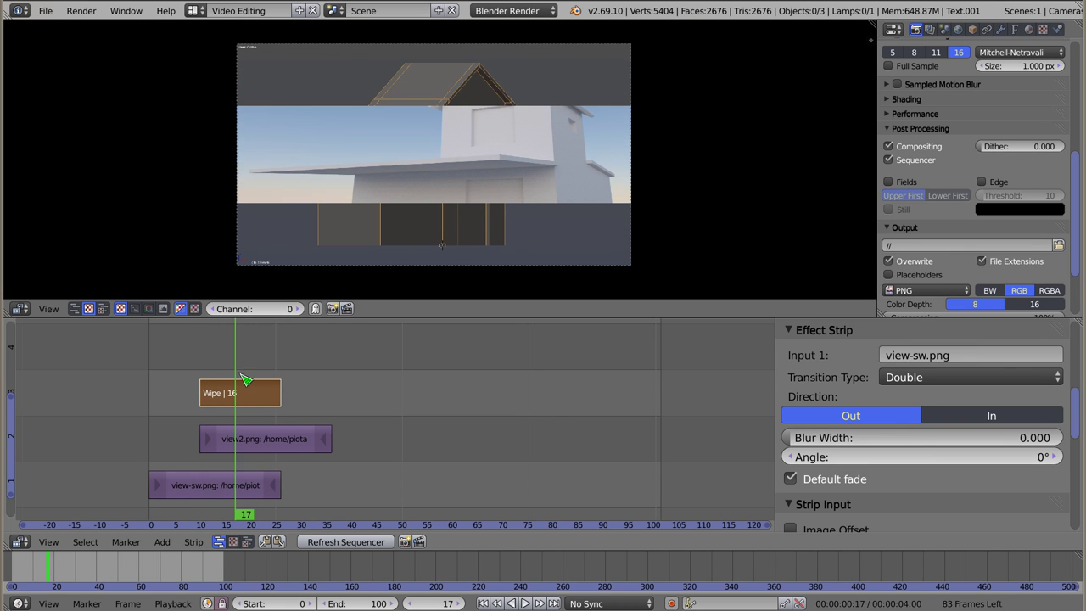
Switch the wipe back to the Single transition type and preview it.
click(946, 380)
click(948, 359)
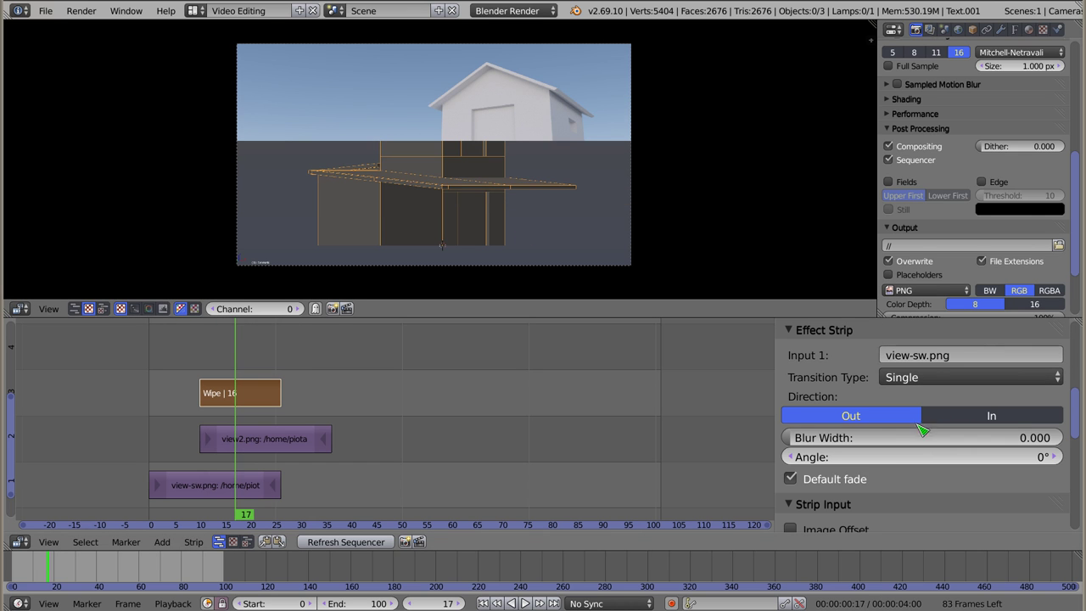
mouse_move(242, 354)
mouse_down()
mouse_move(231, 371)
mouse_move(246, 374)
mouse_up()
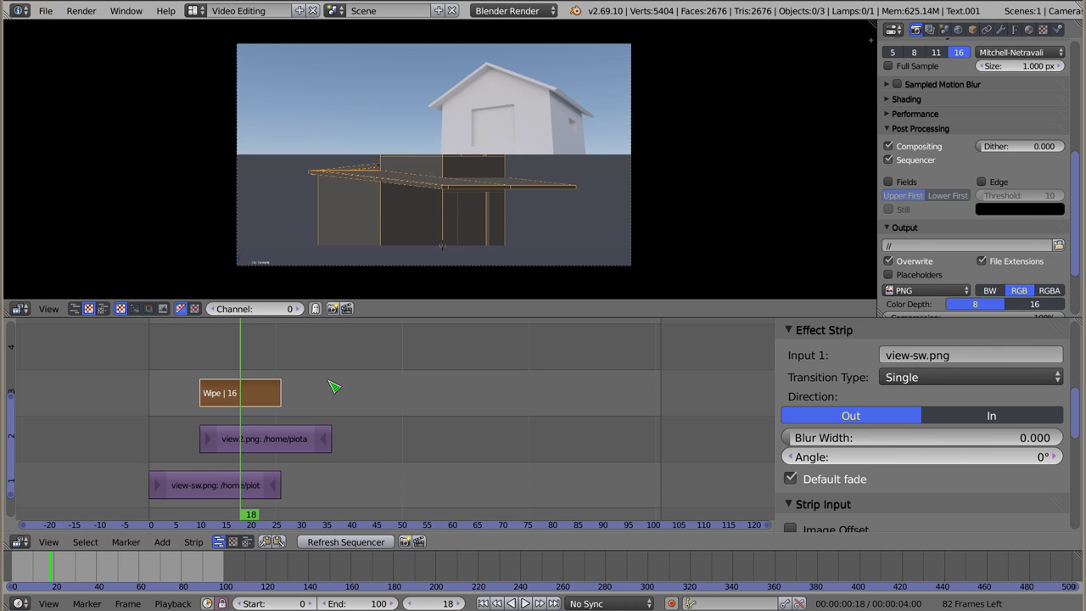
Raise the wipe's Blur Width to 1.000, preview across frames, then lower it slightly.
drag(798, 443, 898, 438)
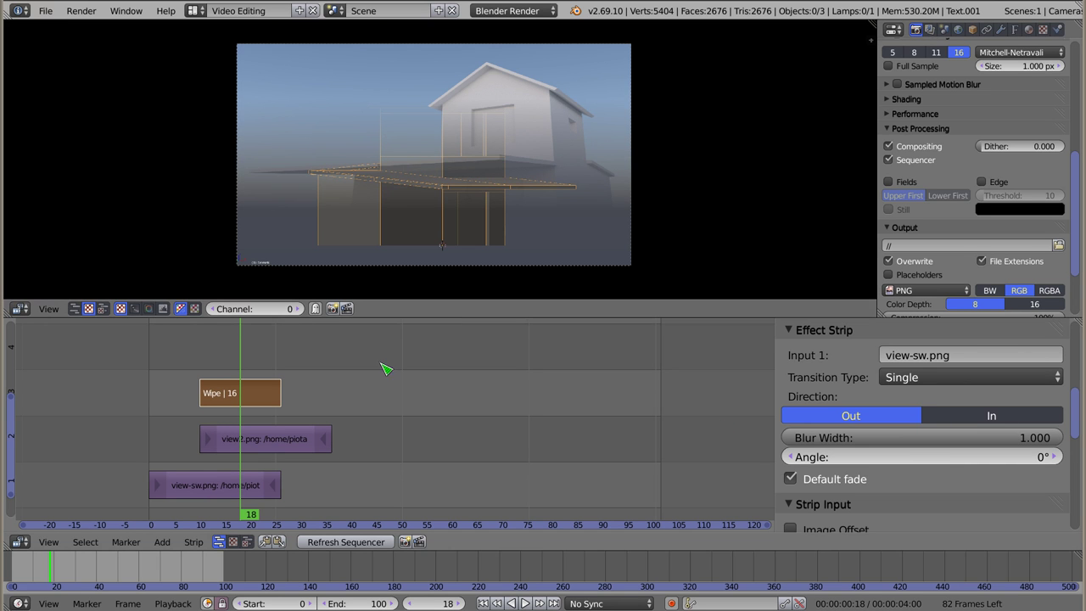
mouse_move(241, 367)
mouse_down()
mouse_move(194, 374)
mouse_move(219, 371)
mouse_up()
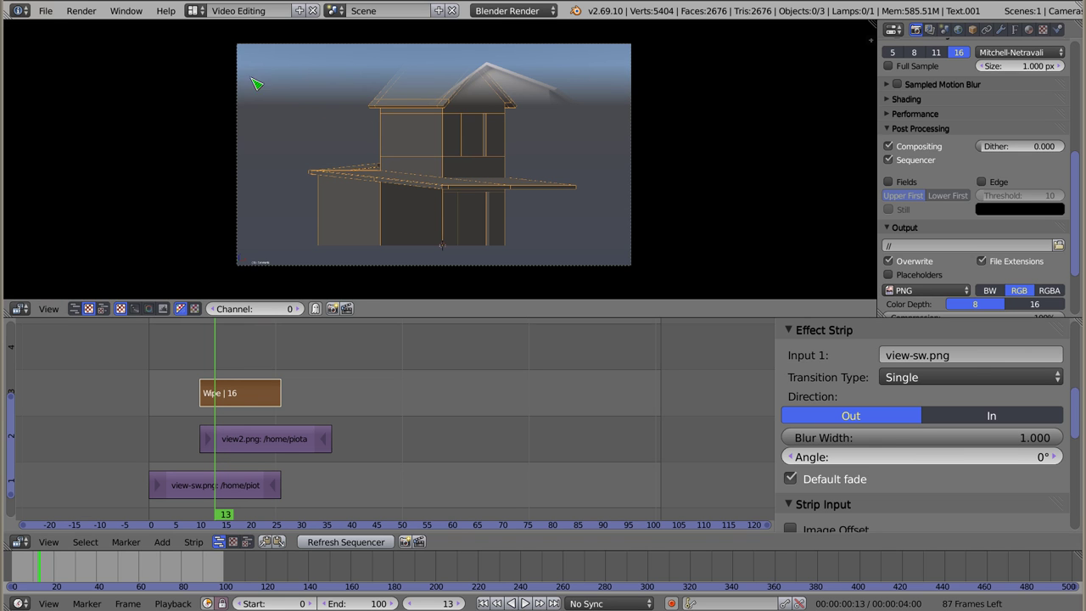
mouse_move(220, 363)
mouse_down()
mouse_move(283, 360)
mouse_move(288, 367)
mouse_move(201, 378)
mouse_move(248, 382)
mouse_move(203, 392)
mouse_move(248, 401)
mouse_up()
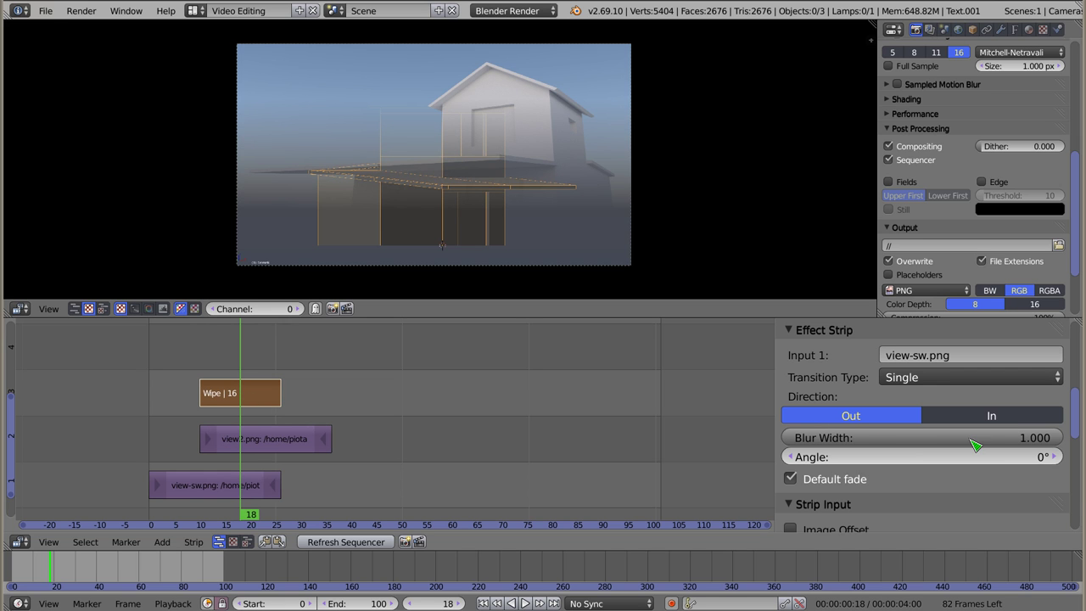
mouse_move(919, 438)
mouse_down()
mouse_move(823, 438)
mouse_move(923, 438)
mouse_up()
Turn off Default fade and drag the Effect fader to drive the wipe's progress manually.
click(791, 480)
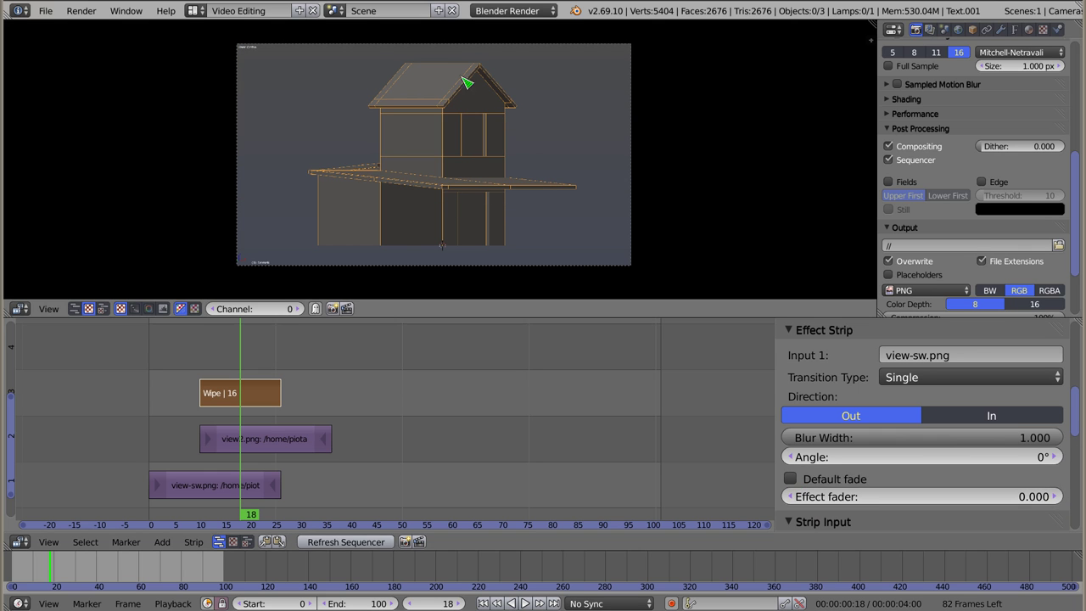
mouse_move(231, 390)
mouse_down()
mouse_move(252, 390)
mouse_move(193, 388)
mouse_move(296, 393)
mouse_move(194, 416)
mouse_move(320, 402)
mouse_move(195, 429)
mouse_move(304, 429)
mouse_move(182, 438)
mouse_move(196, 435)
mouse_up()
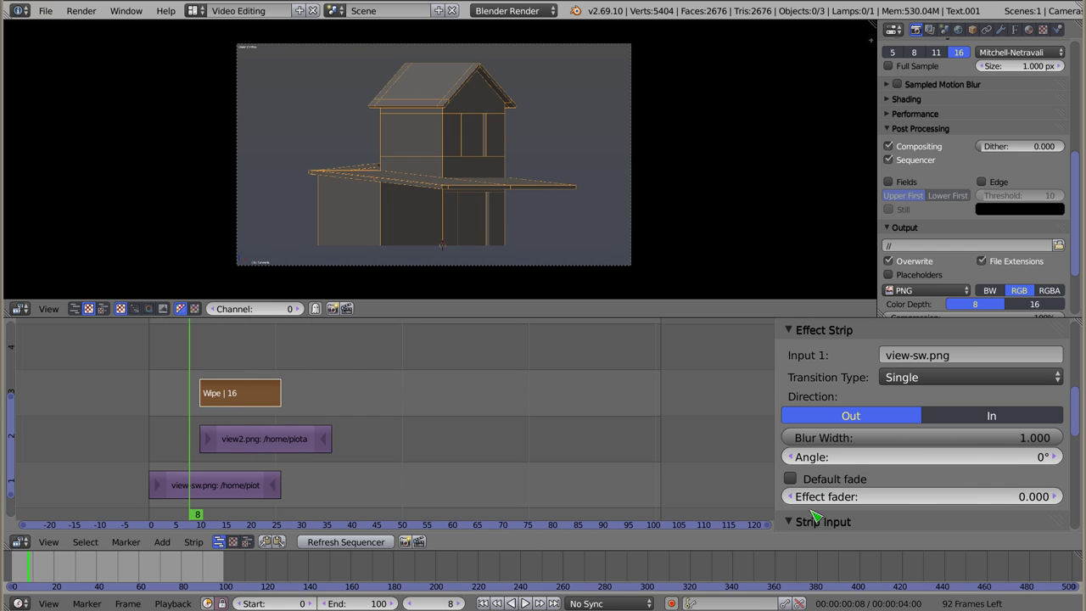
drag(858, 499, 863, 502)
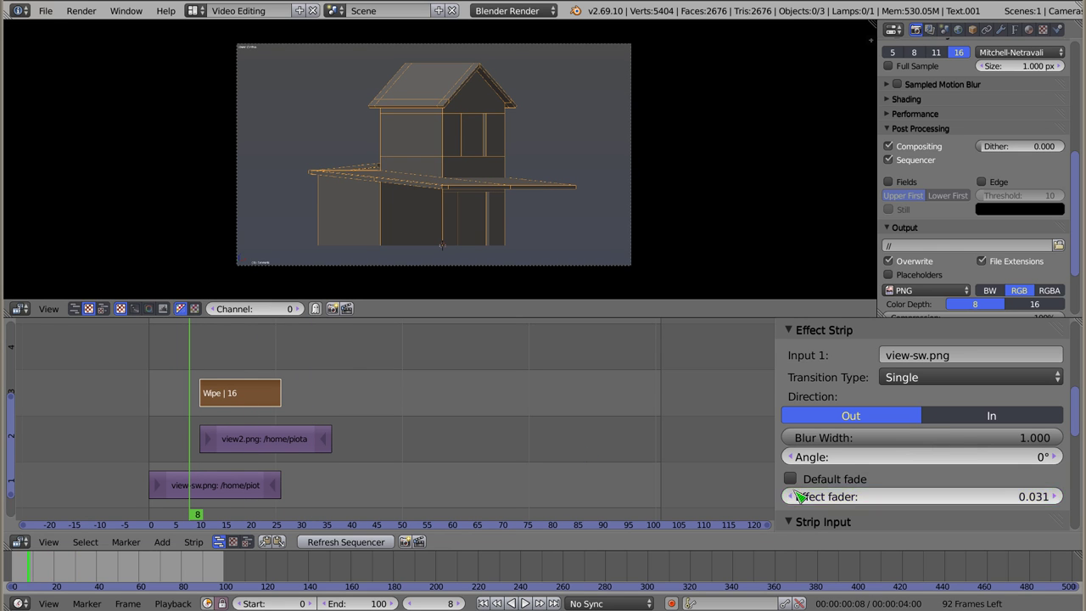
drag(208, 366, 221, 367)
drag(827, 496, 1061, 496)
mouse_move(869, 496)
mouse_down()
mouse_move(1049, 497)
mouse_move(934, 496)
mouse_up()
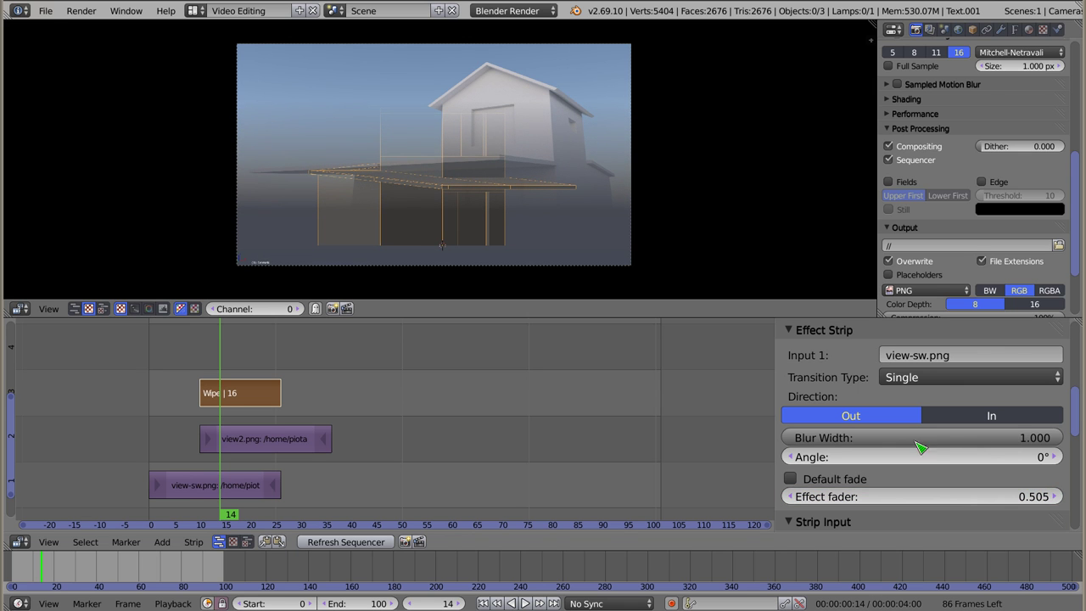
Set the wipe's Blur Width to 0.486 and the Effect fader to 0.637.
drag(1020, 450, 793, 449)
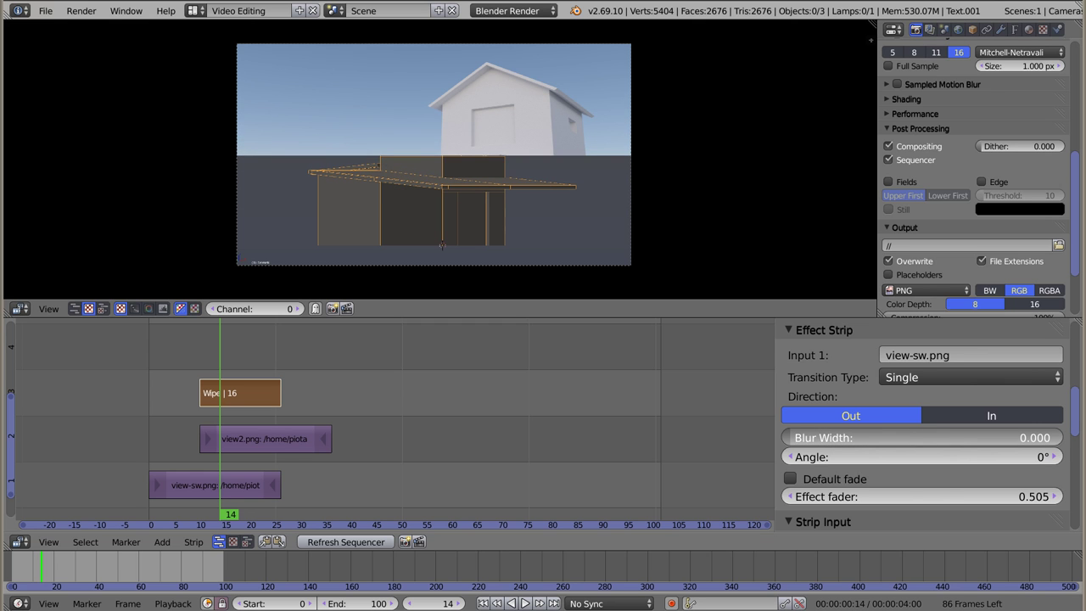
drag(783, 438, 923, 438)
mouse_move(198, 361)
mouse_down()
mouse_move(291, 370)
mouse_move(187, 376)
mouse_move(307, 380)
mouse_move(231, 387)
mouse_move(243, 386)
mouse_up()
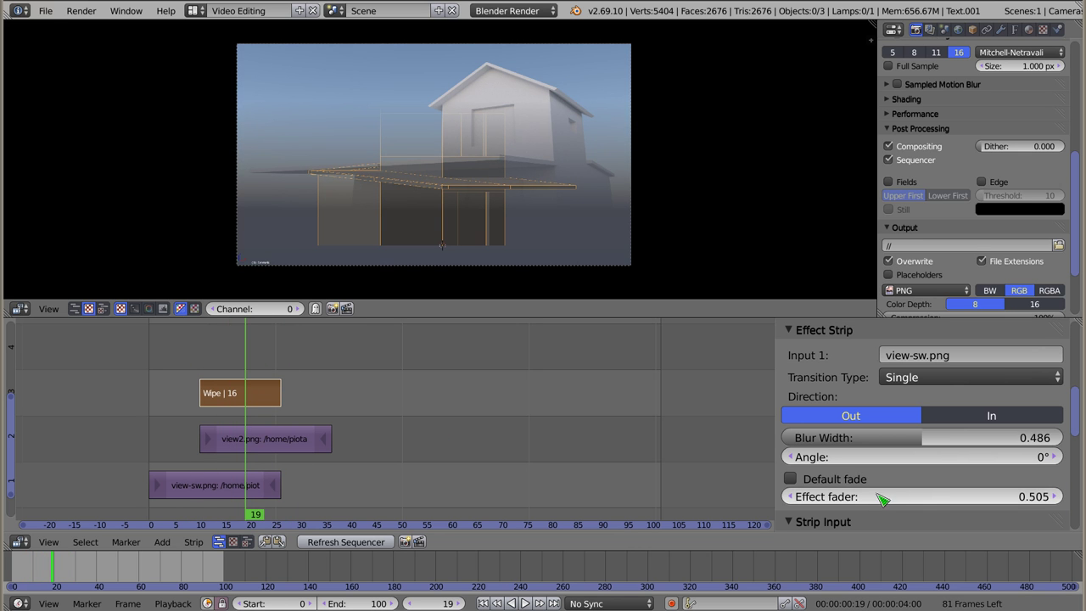
mouse_move(953, 502)
mouse_down()
mouse_move(819, 501)
mouse_move(1081, 501)
mouse_move(952, 491)
mouse_up()
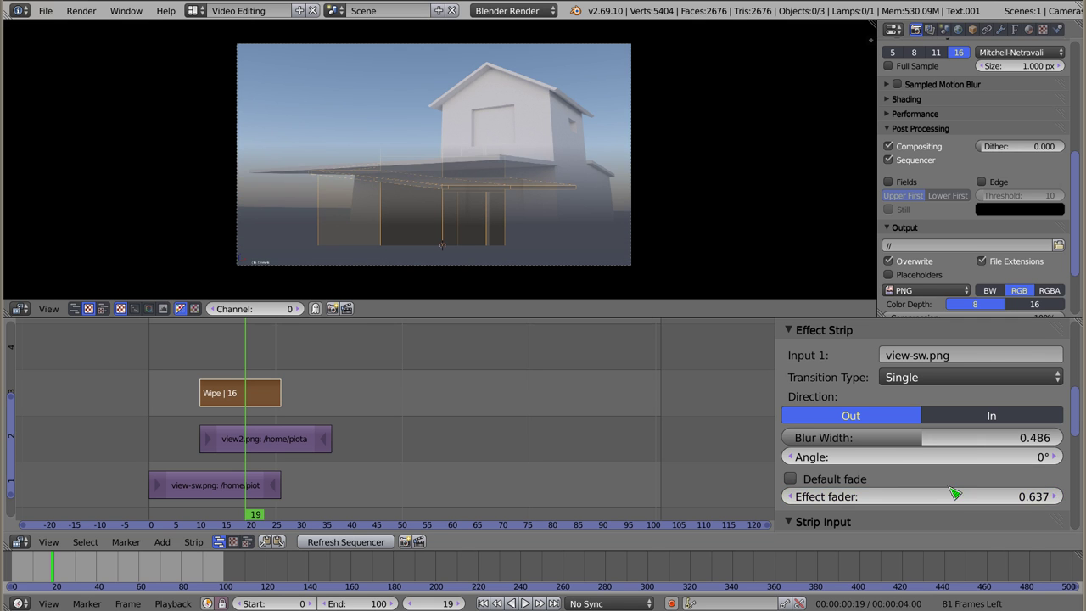
Re-enable Default fade and set the wipe's Blur Width to 0.170.
click(806, 480)
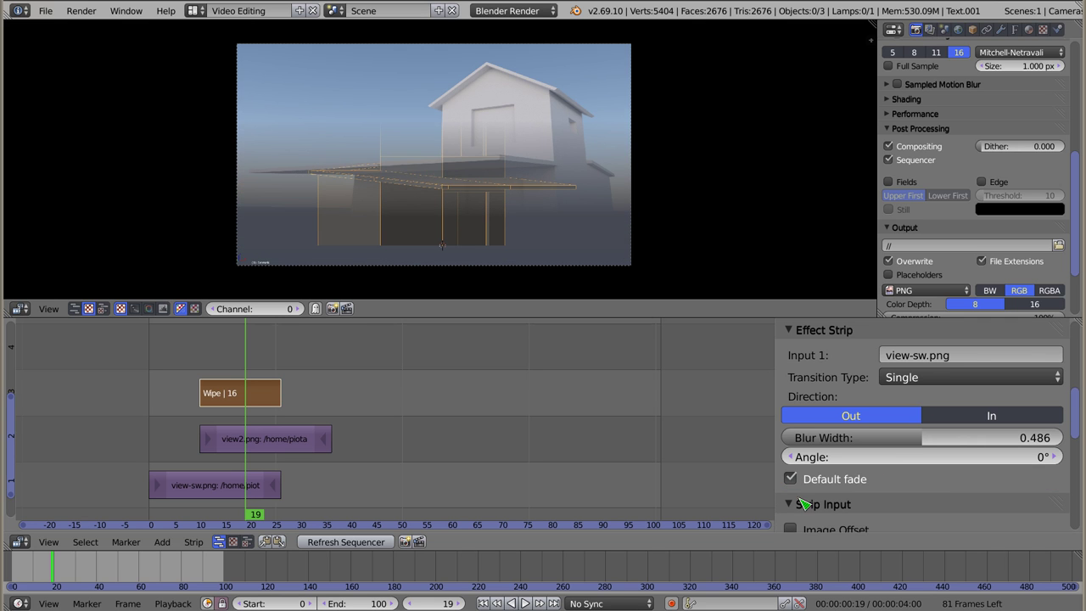
mouse_move(925, 437)
mouse_down()
mouse_move(1028, 438)
mouse_move(794, 438)
mouse_up()
mouse_move(239, 378)
mouse_down()
mouse_move(223, 371)
mouse_move(283, 374)
mouse_move(195, 373)
mouse_move(262, 377)
mouse_move(244, 379)
mouse_up()
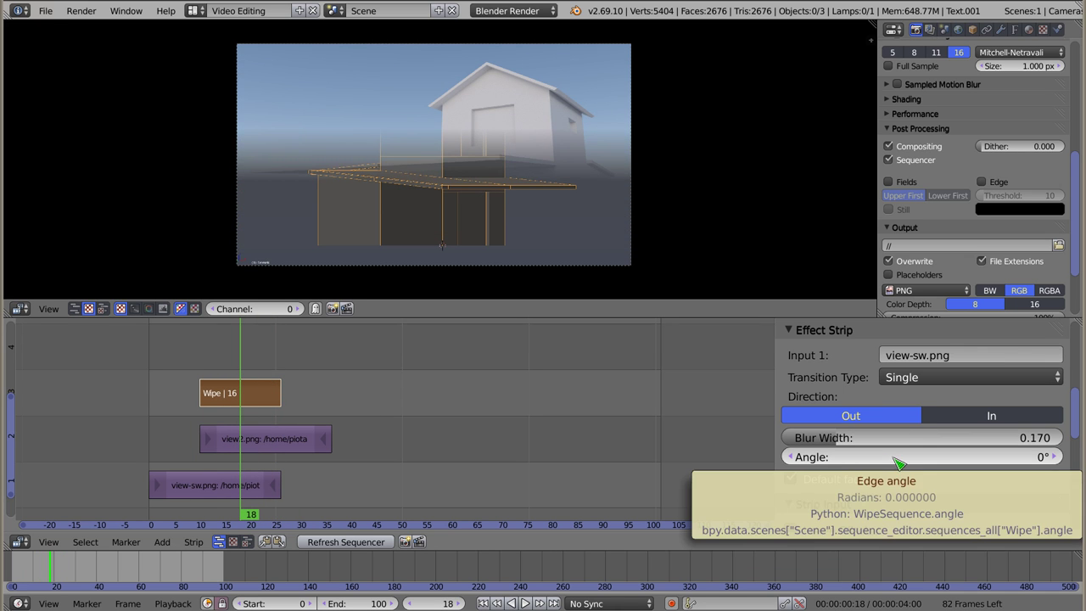
Keyframe the Wipe angle at -90° on frame 10 and 90° on frame 26.
drag(882, 459, 743, 453)
mouse_move(234, 365)
mouse_down()
mouse_move(270, 374)
mouse_move(207, 374)
mouse_move(287, 376)
mouse_move(206, 376)
mouse_move(248, 376)
mouse_move(204, 387)
mouse_up()
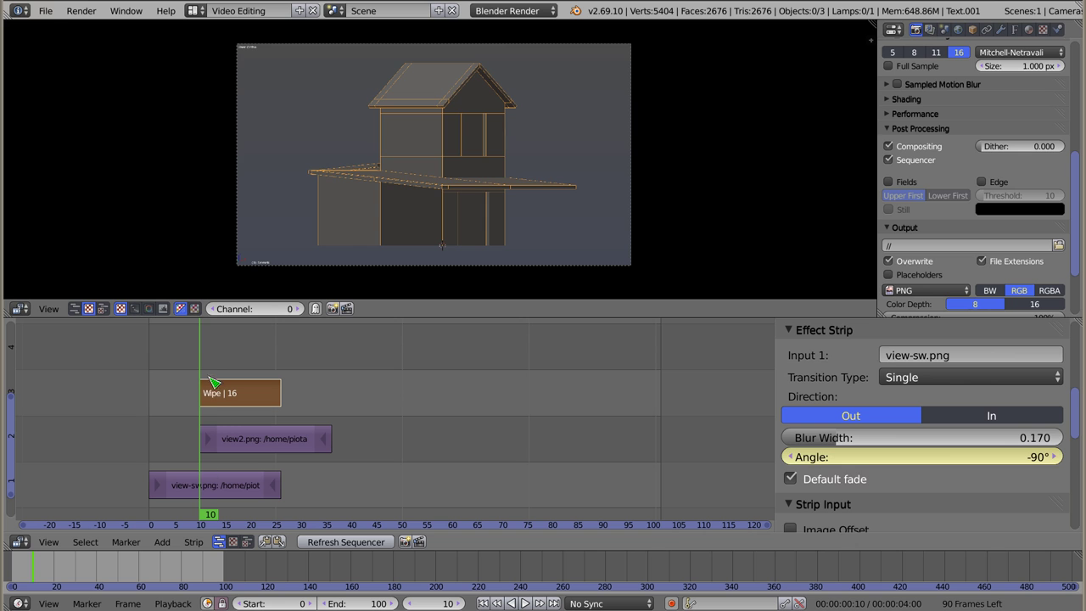
drag(205, 364, 282, 371)
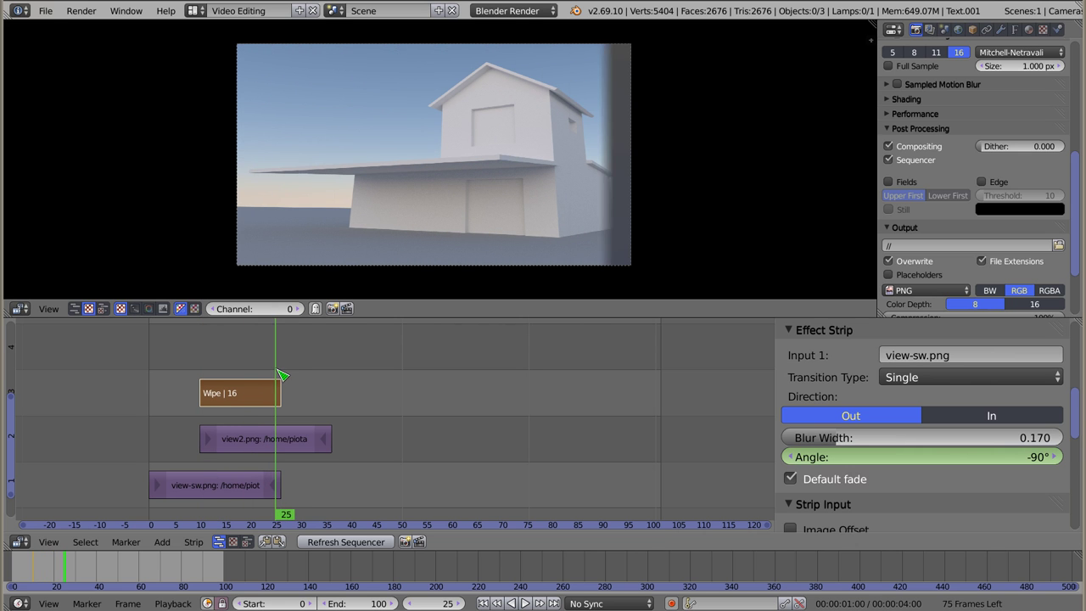
click(947, 464)
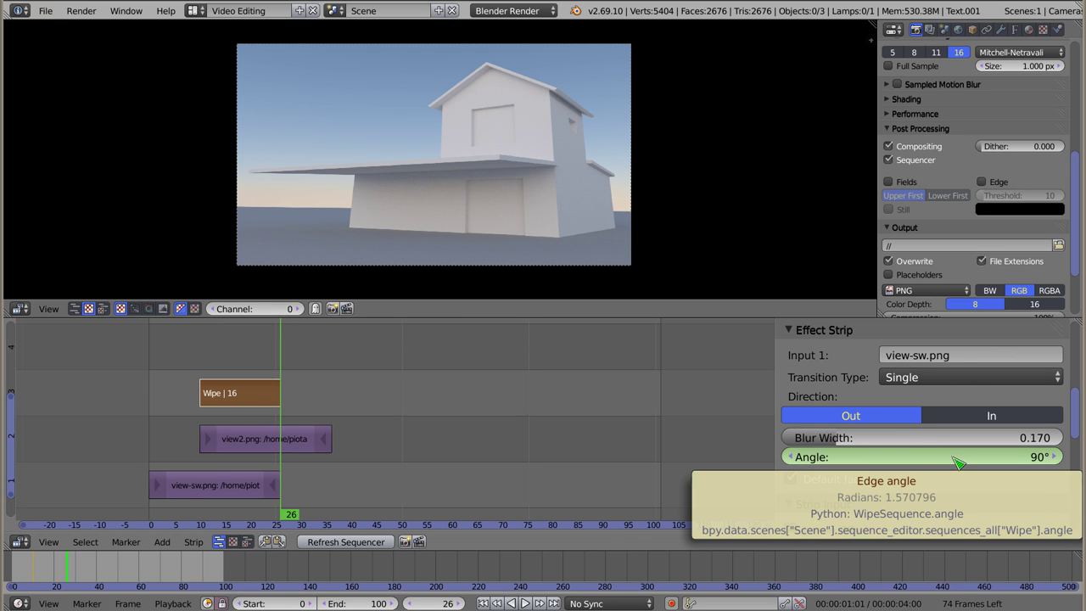
key(i)
click(192, 366)
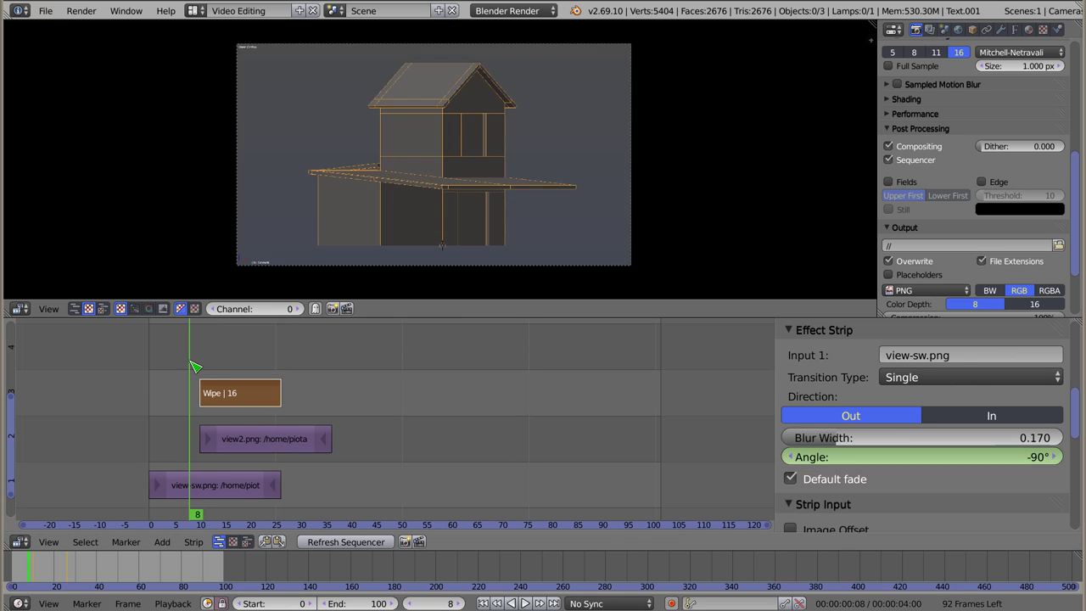
click(203, 366)
mouse_move(205, 365)
mouse_down()
mouse_move(282, 365)
mouse_move(203, 365)
mouse_up()
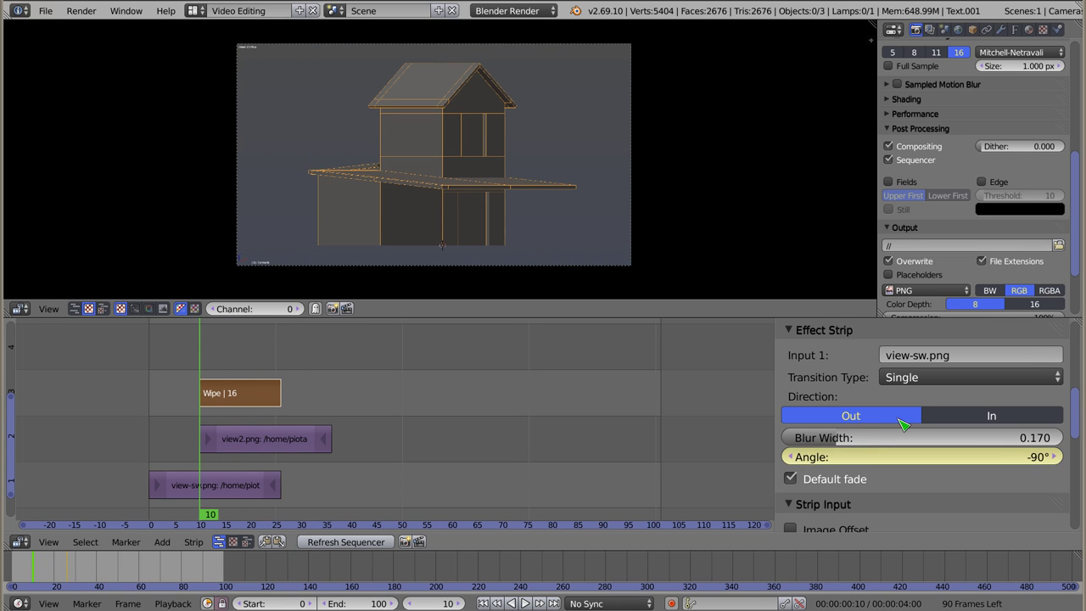
Keyframe the wipe's Blur Width at 0 on frames 10 and 26.
click(872, 441)
text(00)
key(Return)
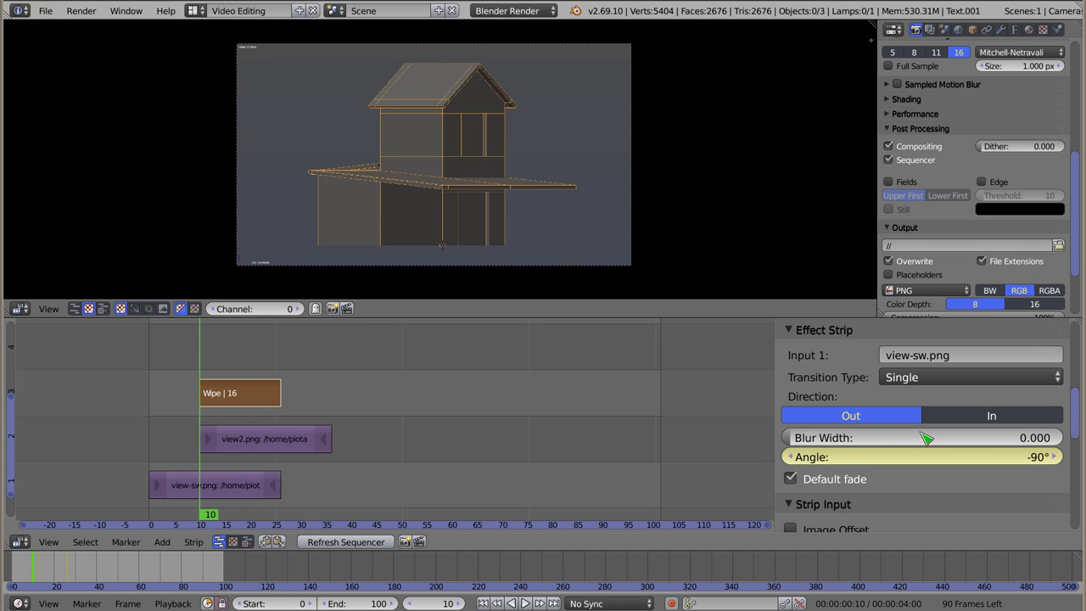
key(i)
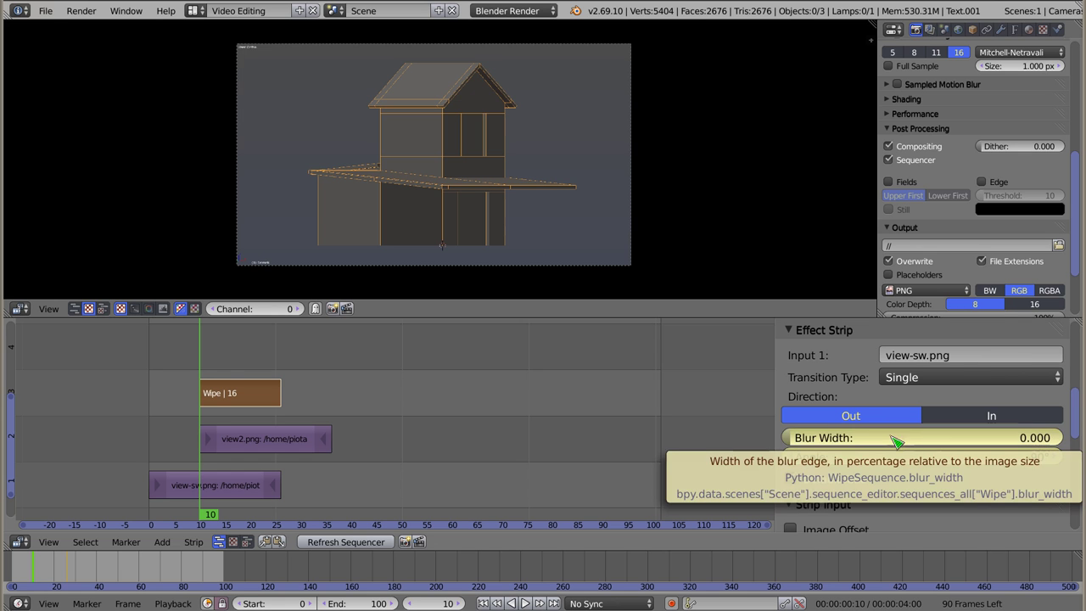
drag(208, 365, 290, 371)
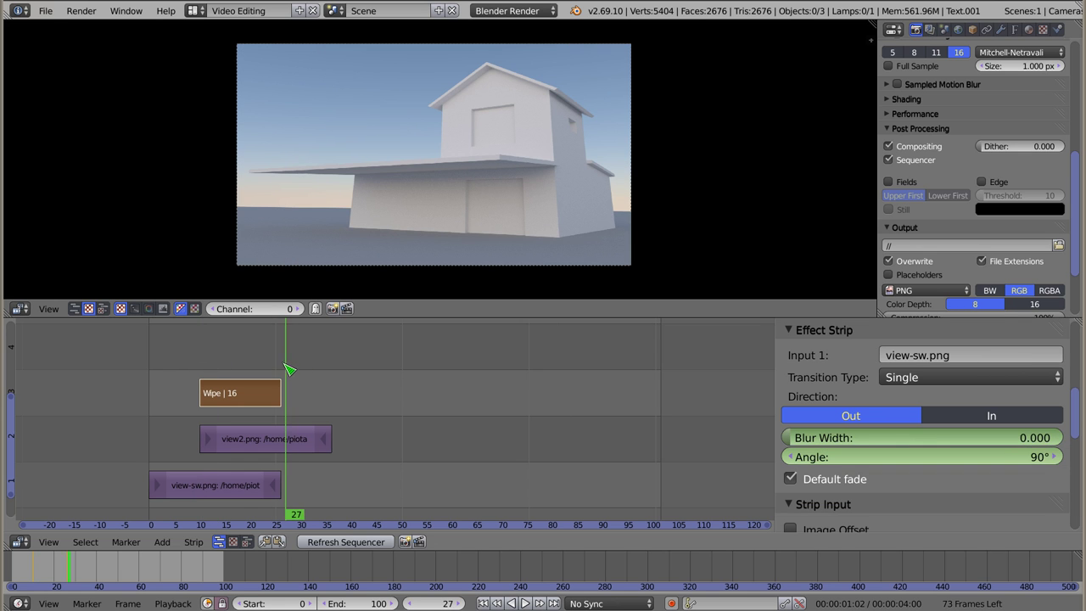
key(i)
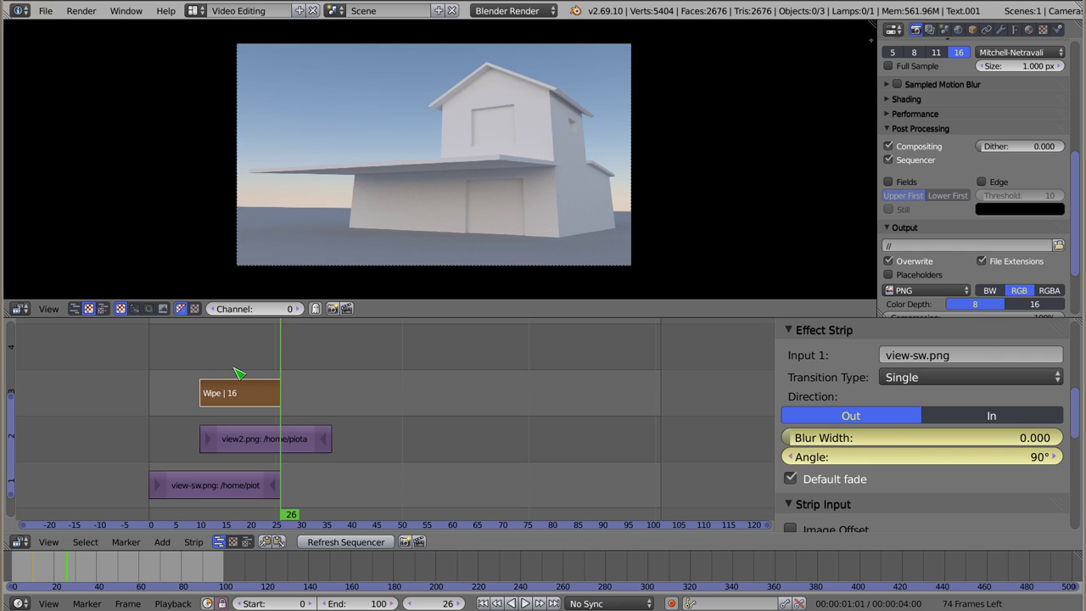
Keyframe Blur Width 1.000 at frame 18 and preview the animated wipe from frame 10.
click(241, 375)
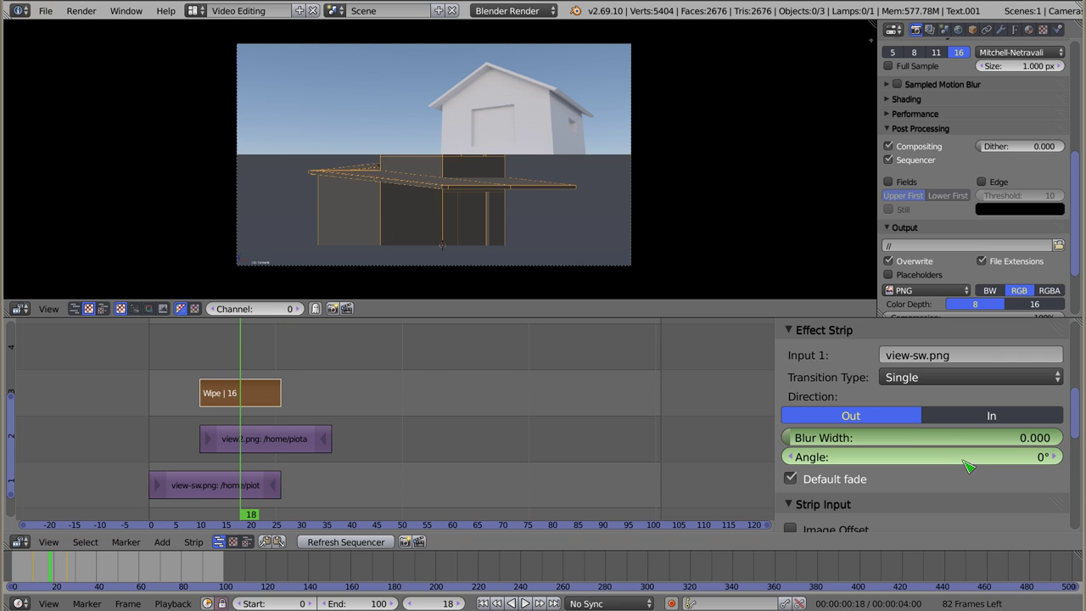
drag(798, 437, 1071, 445)
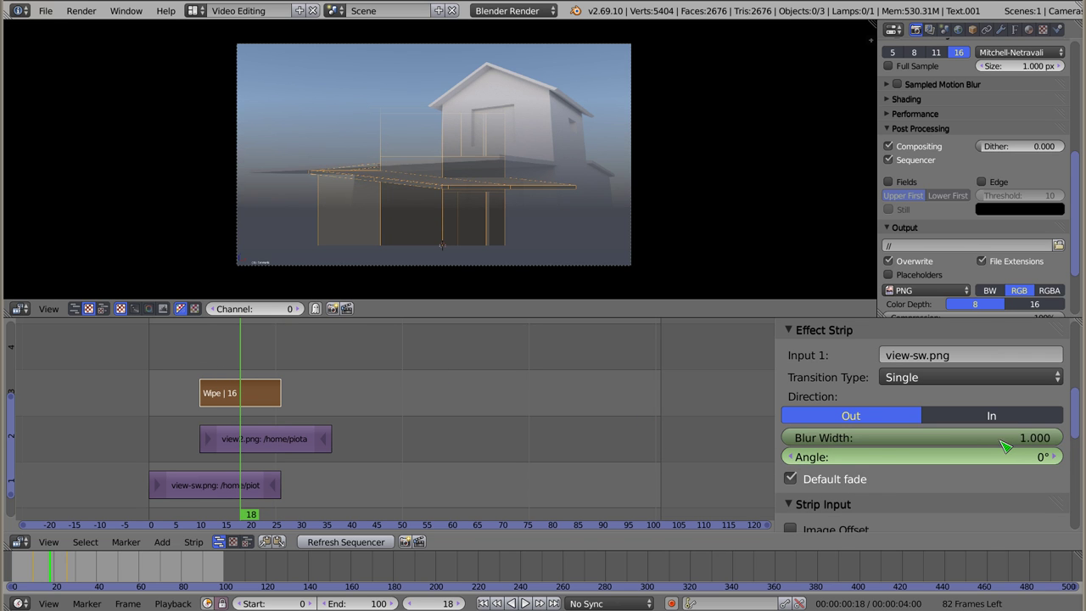
key(i)
click(201, 357)
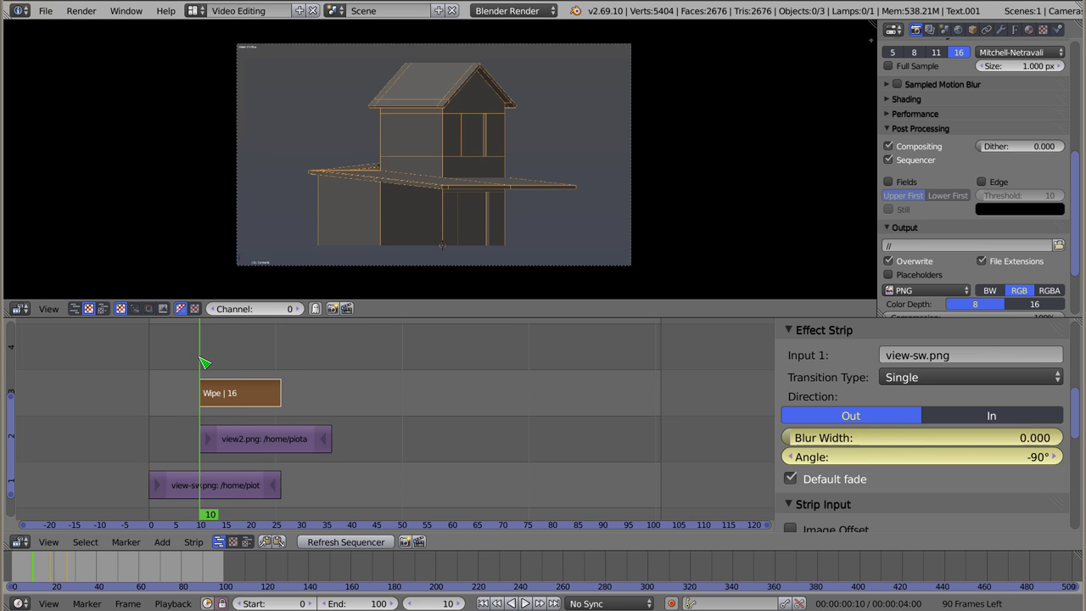
mouse_move(203, 363)
mouse_down()
mouse_move(289, 366)
mouse_move(203, 373)
mouse_up()
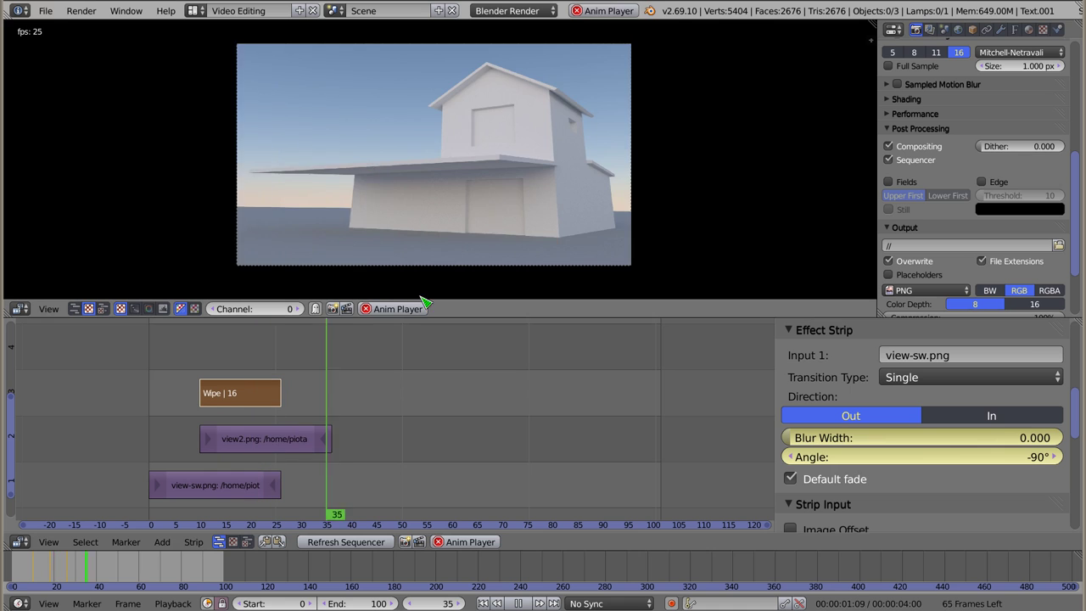
Lengthen the view2.png and view-sw.png strips for a longer overlap and play the transition.
key(Escape)
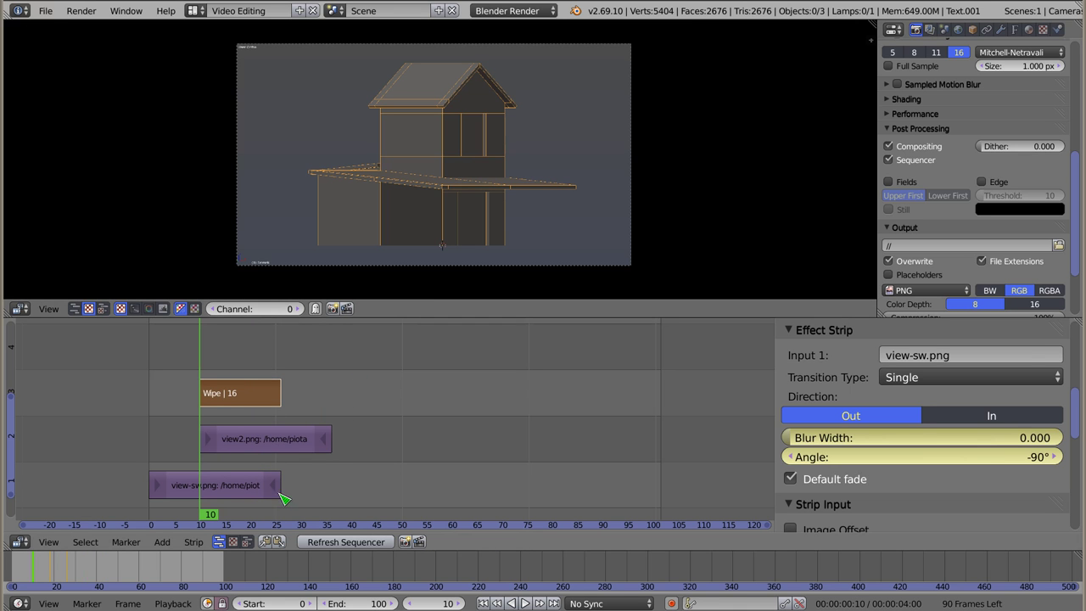
right_click(324, 440)
right_drag(327, 440, 491, 439)
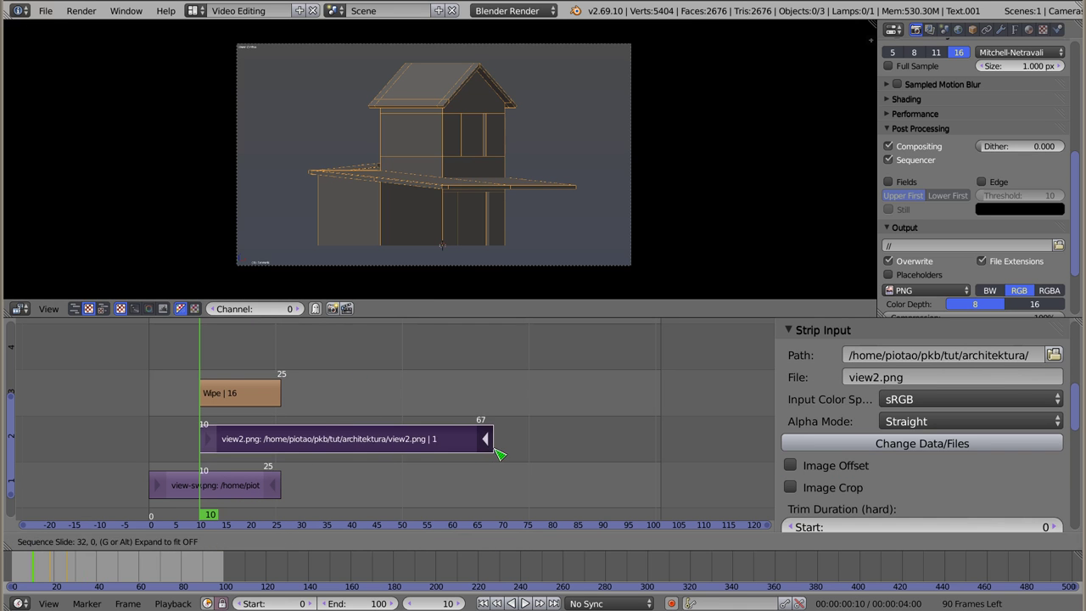
right_drag(352, 441, 516, 444)
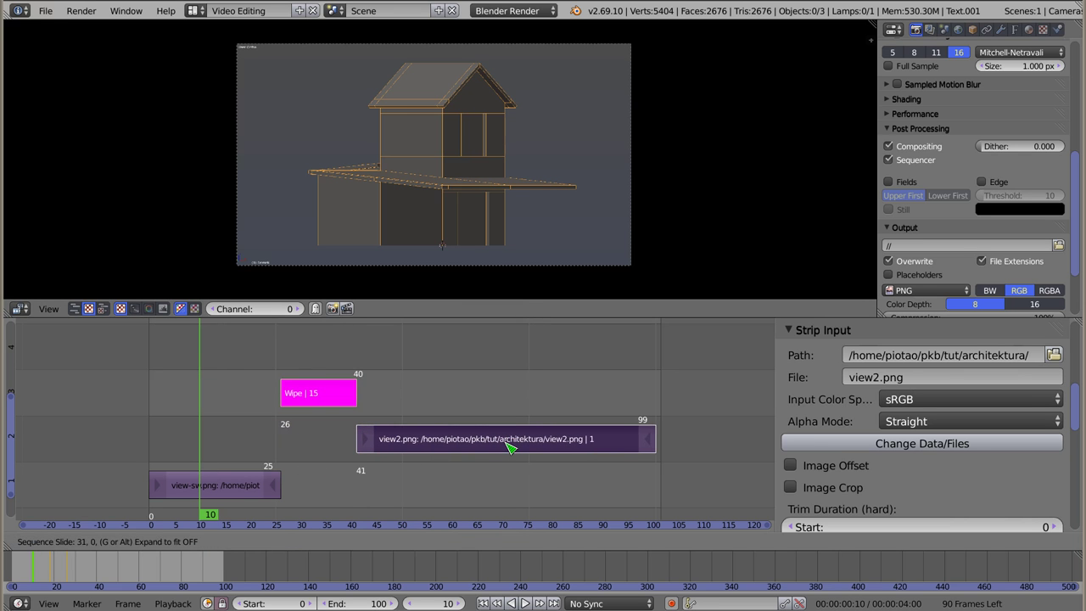
right_drag(274, 486, 484, 499)
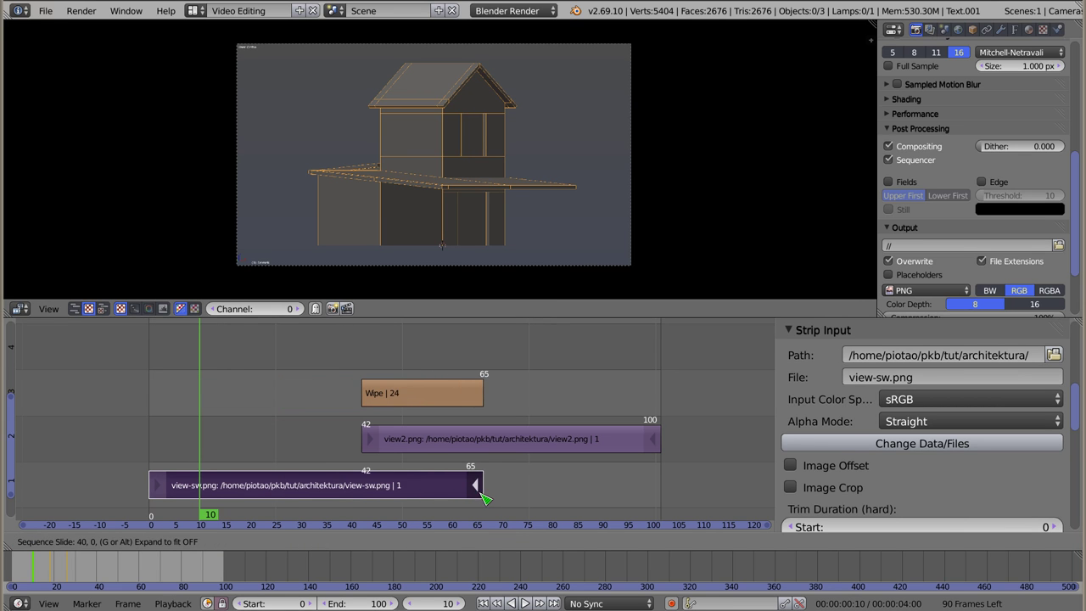
right_drag(370, 440, 265, 445)
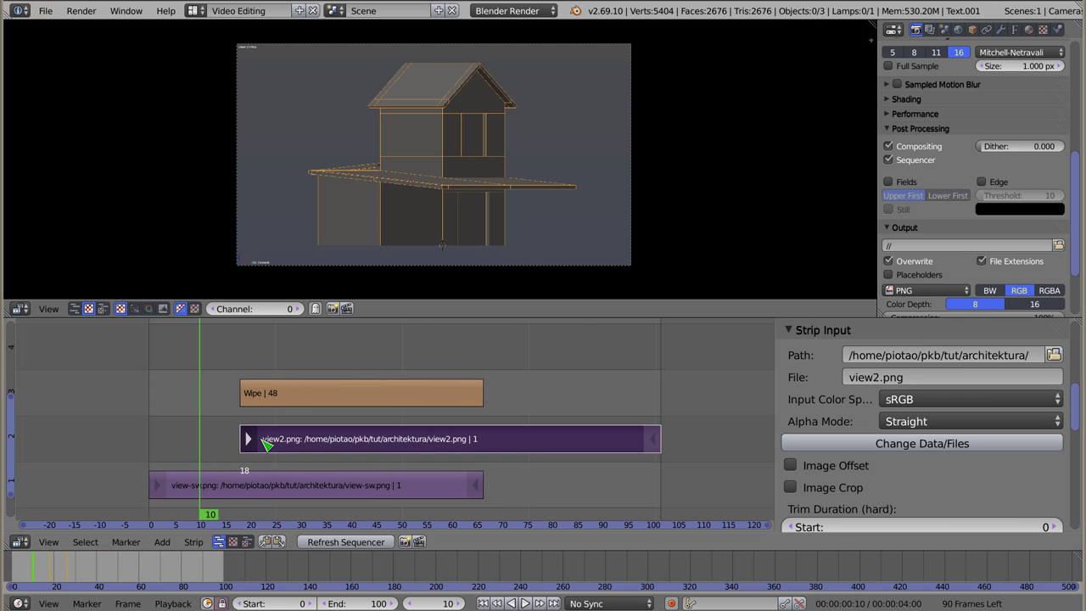
key(alt+a)
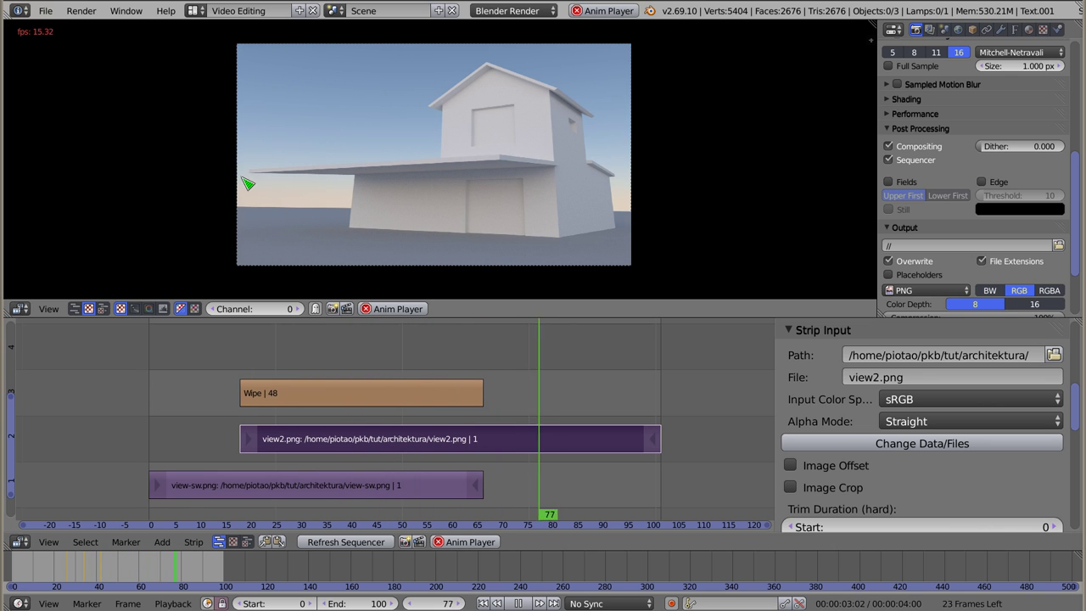
key(Escape)
Select the Wipe strip and split the preview into two side-by-side panes.
right_click(361, 406)
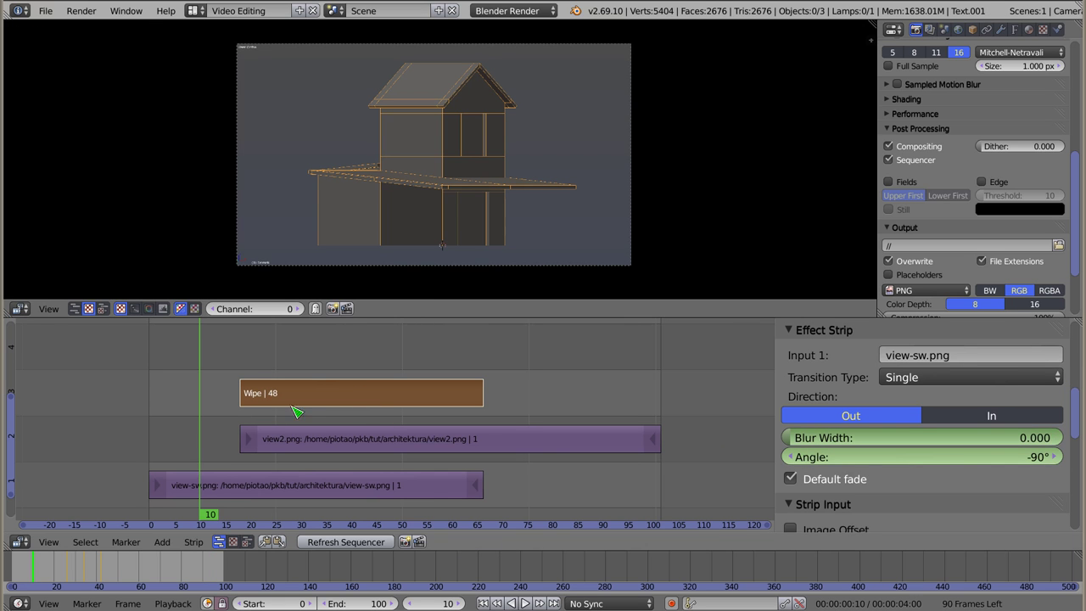
drag(15, 295, 396, 255)
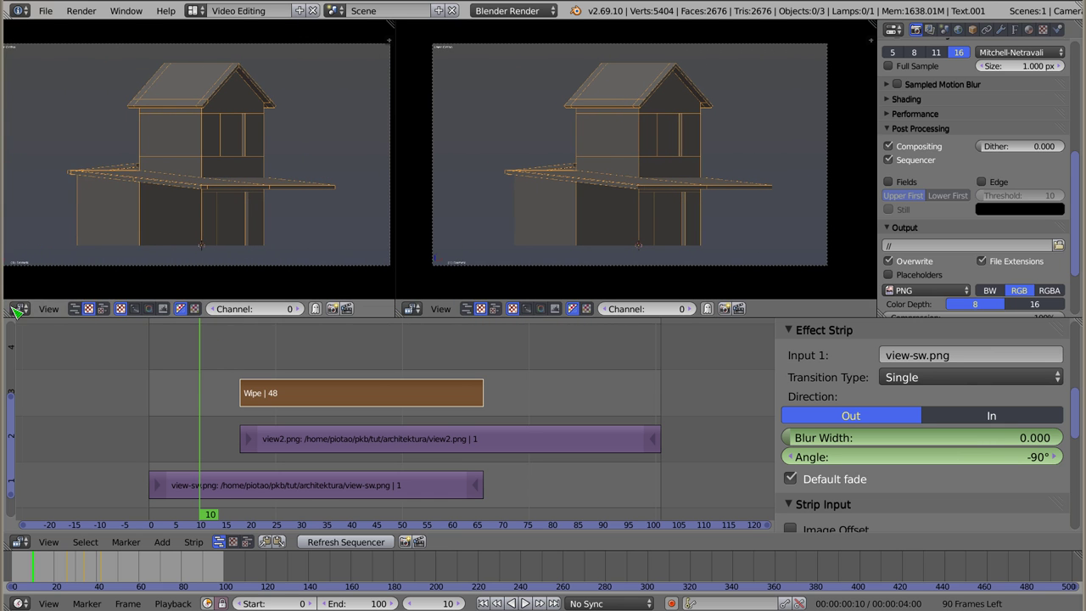
click(17, 310)
Switch the left pane to the Graph Editor, select the Blur Width channel, and frame all curves.
click(48, 260)
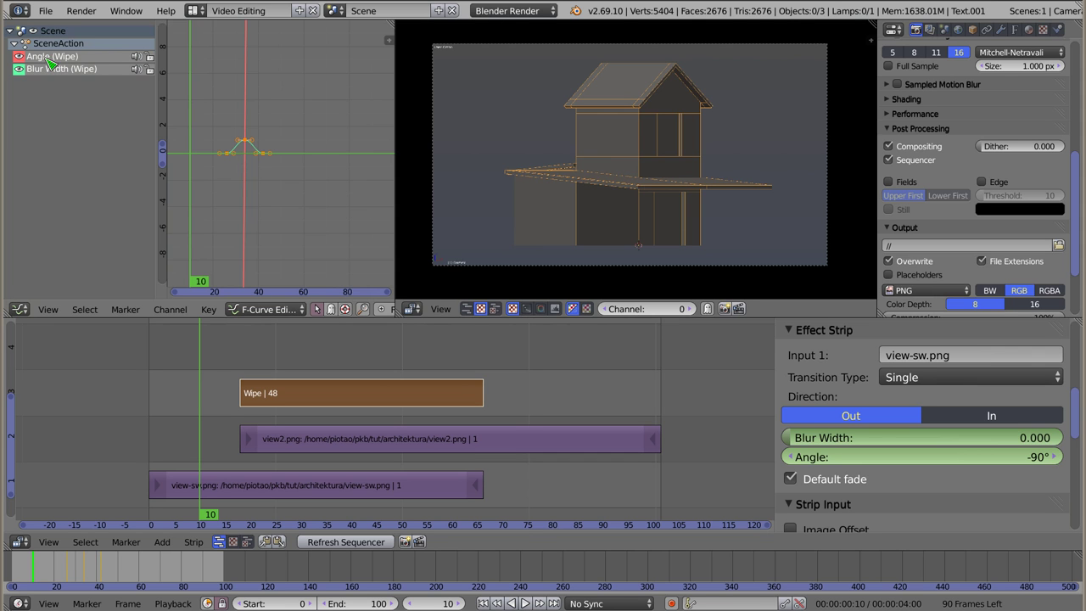
click(51, 69)
scroll(246, 152, up, 2)
scroll(250, 157, up, 2)
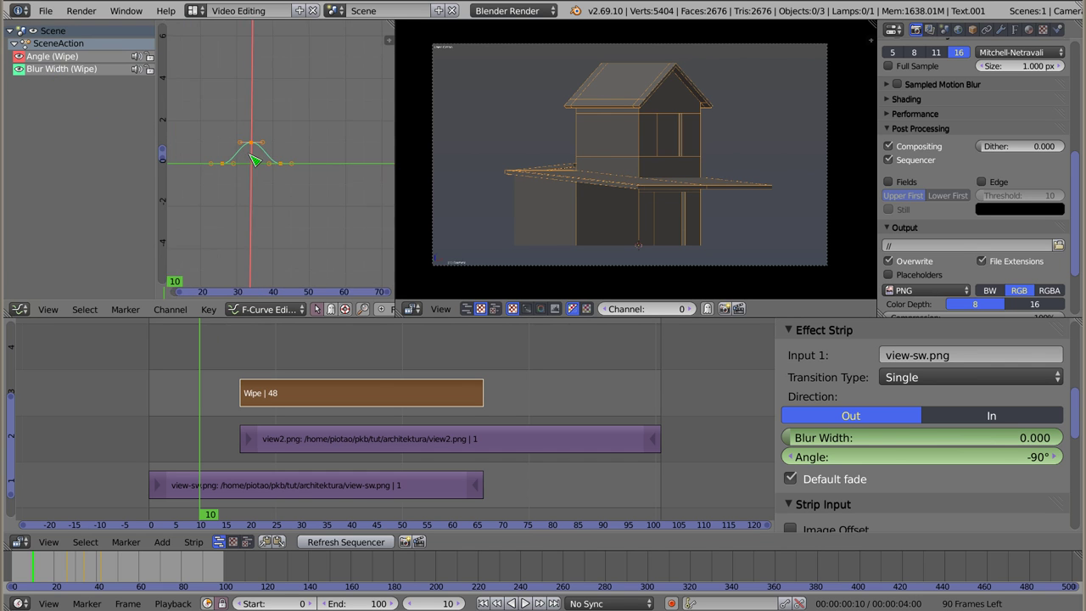
key(Home)
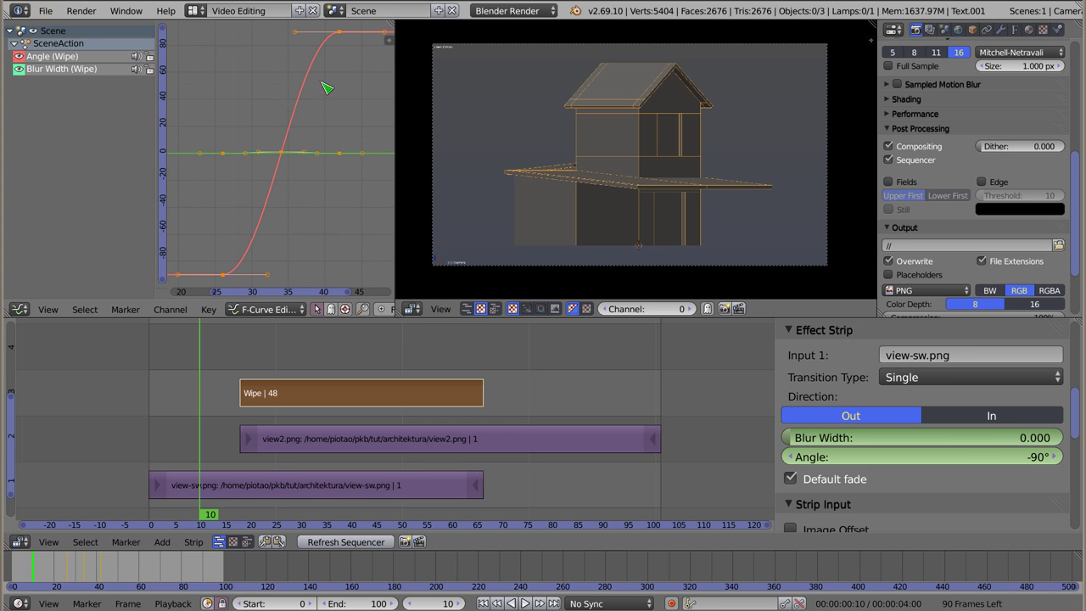
scroll(304, 100, down, 2)
scroll(312, 93, down, 2)
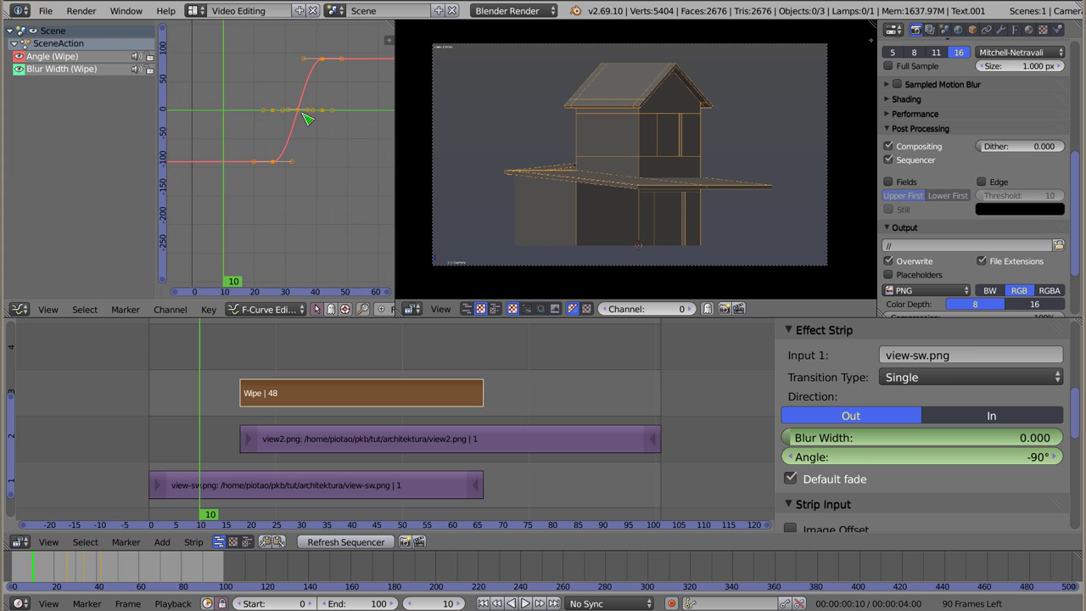
Center the curves in the graph and set the current frame to 18, the Wipe strip's start.
middle_drag(318, 140, 281, 189)
key(Up)
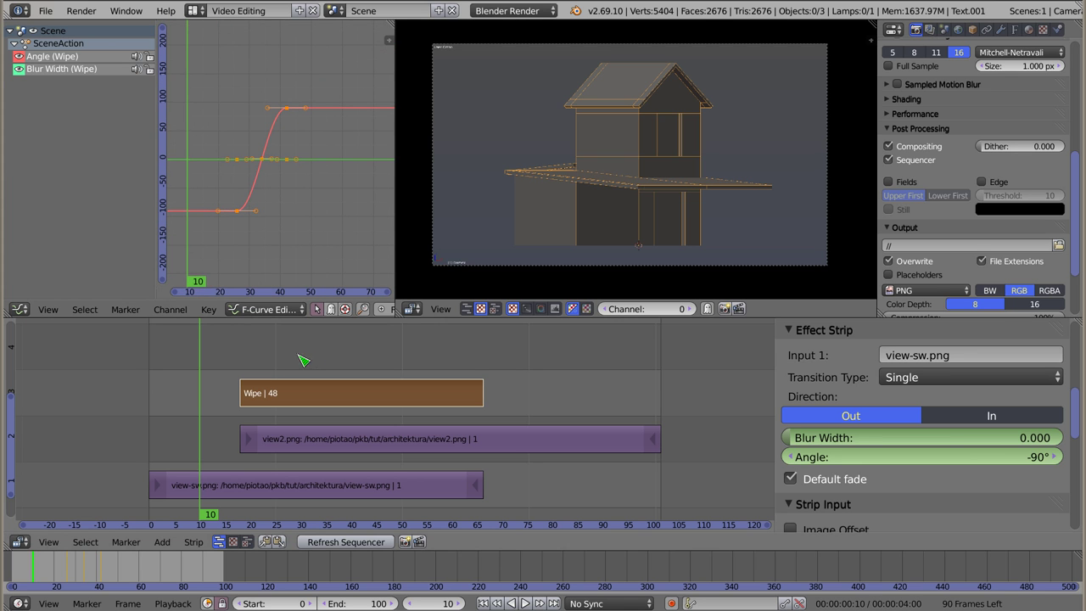
click(242, 368)
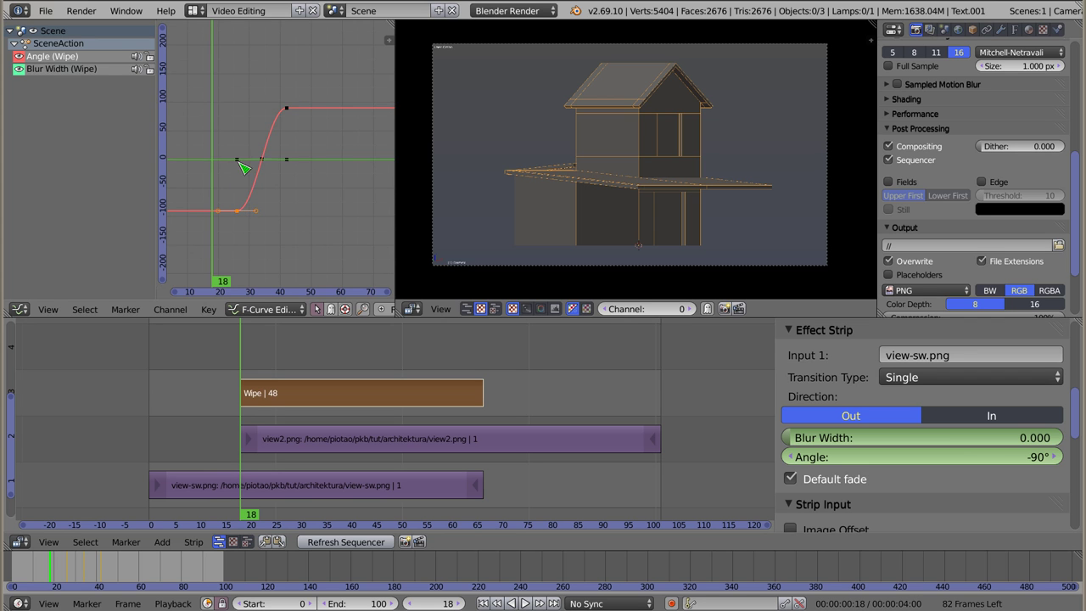
Slide the first Angle and Blur Width keyframes earlier in time to the strip start.
key(g)
key(x)
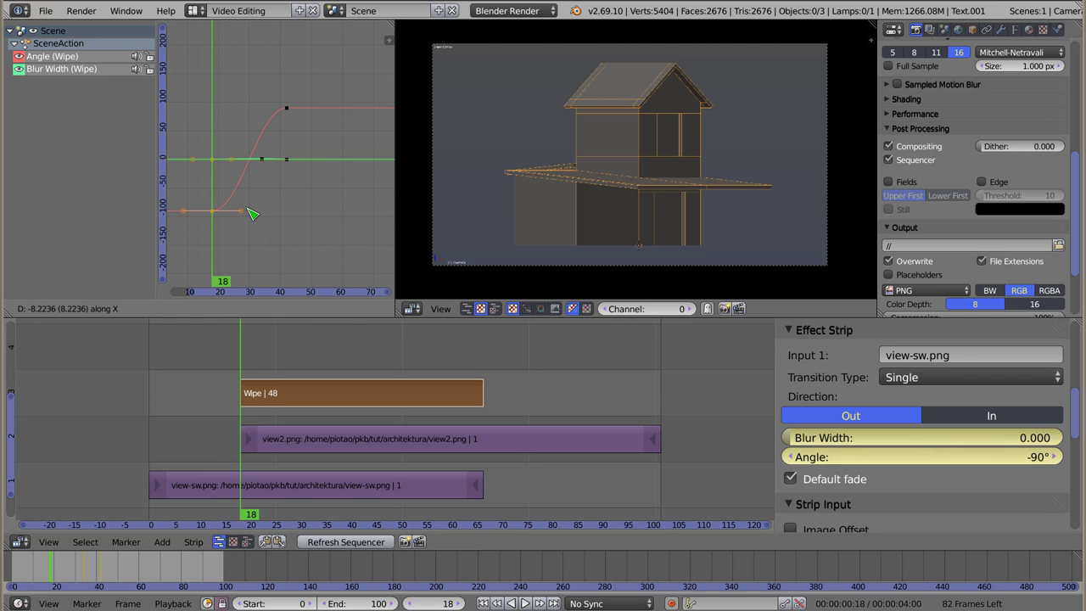
click(252, 214)
Move the end Angle and Blur Width keyframes to frame 66 and play back the wipe.
click(484, 366)
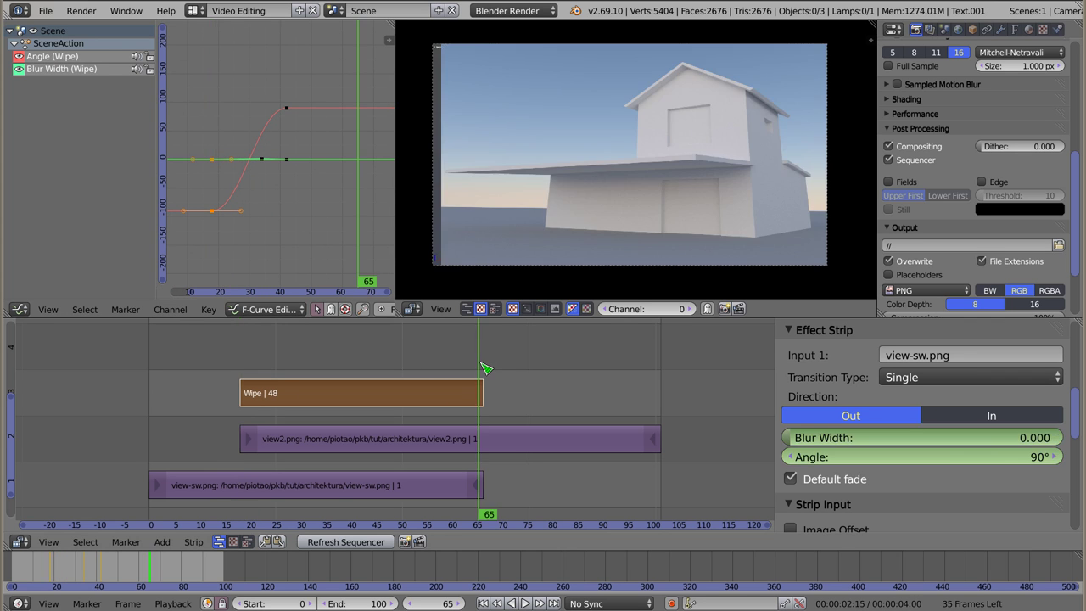
right_click(290, 114)
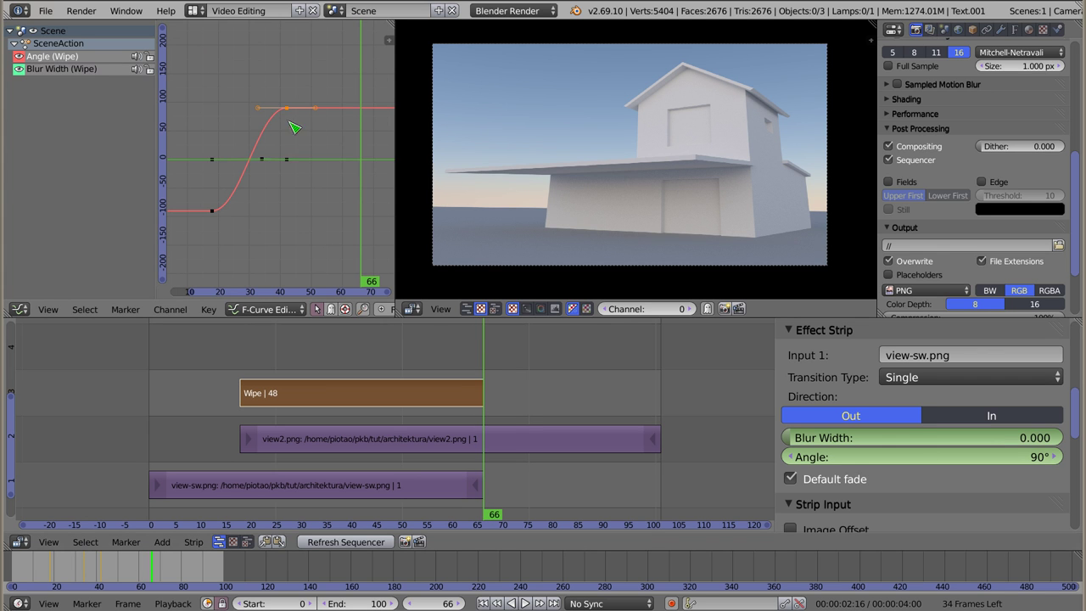
right_click(289, 161)
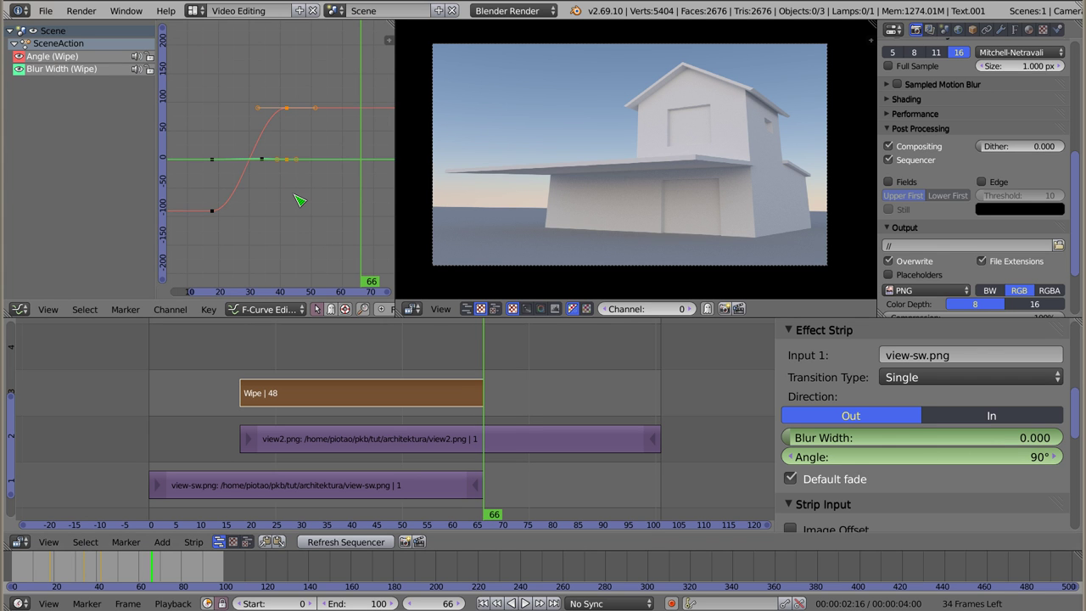
key(g)
key(x)
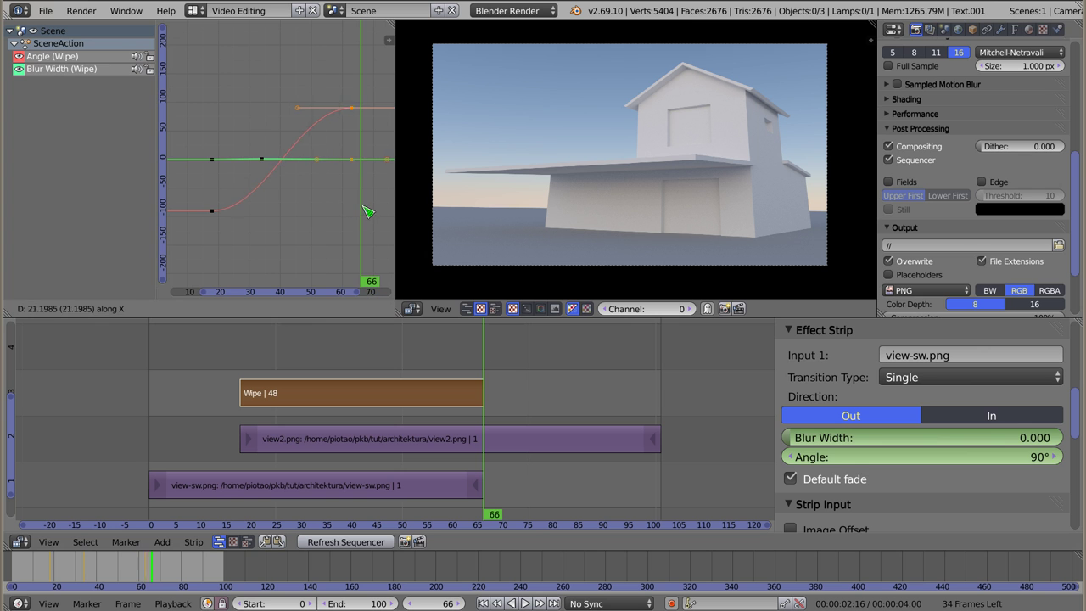
click(375, 211)
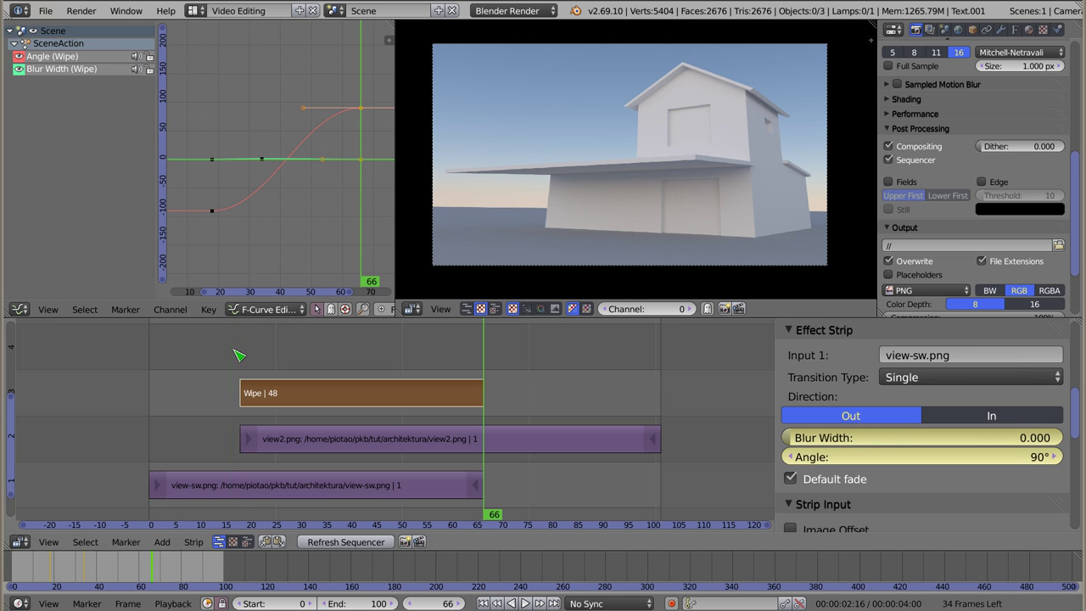
key(alt+a)
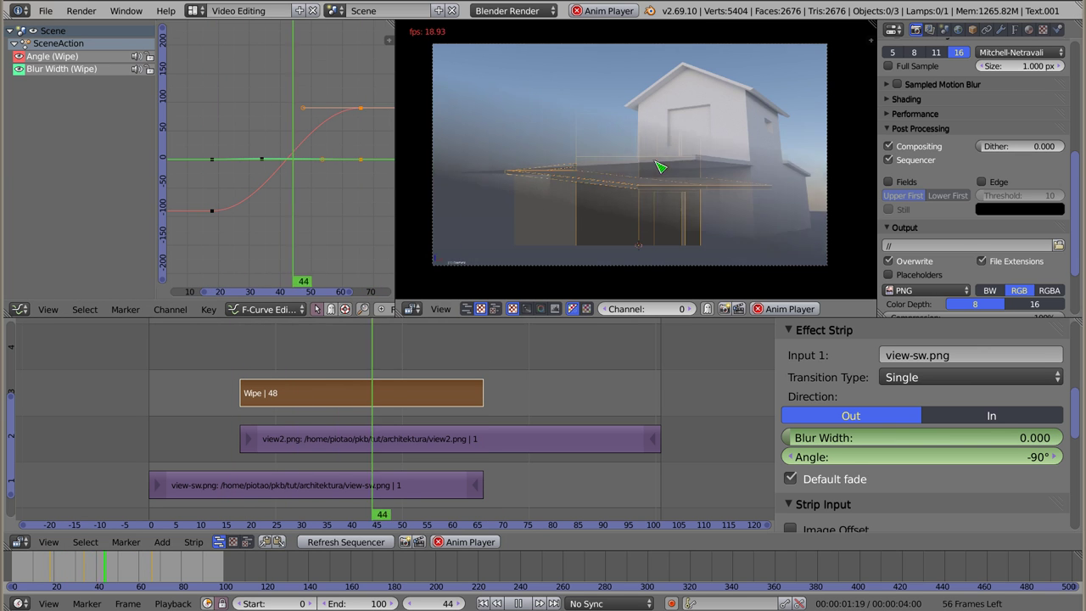
key(Escape)
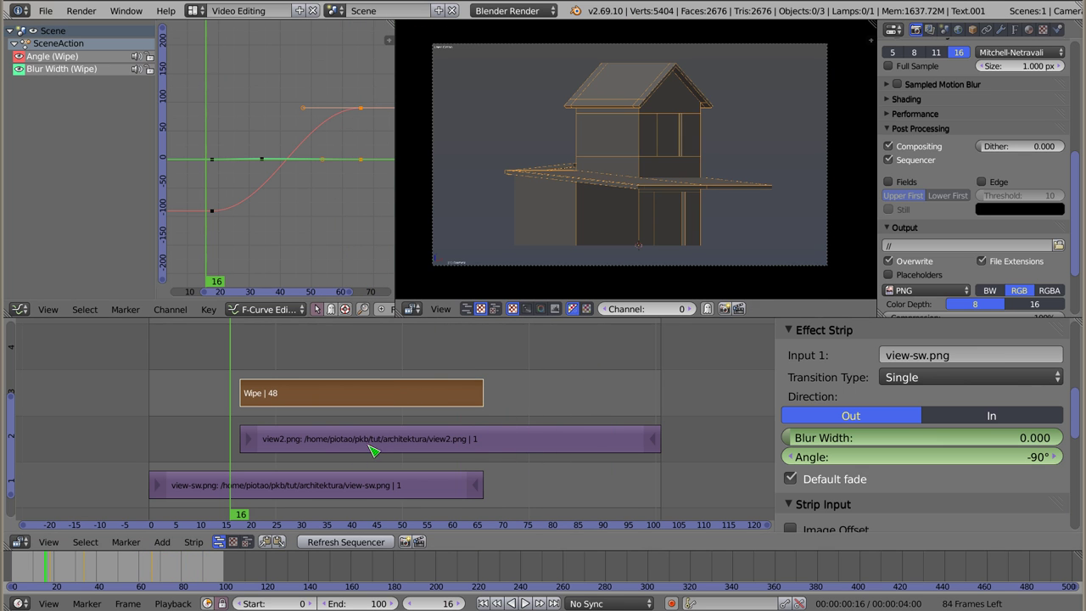
Add a new Wipe effect strip, Wipe.001, from the view2.png and Wipe strips.
ctrl+middle_drag(380, 434, 384, 452)
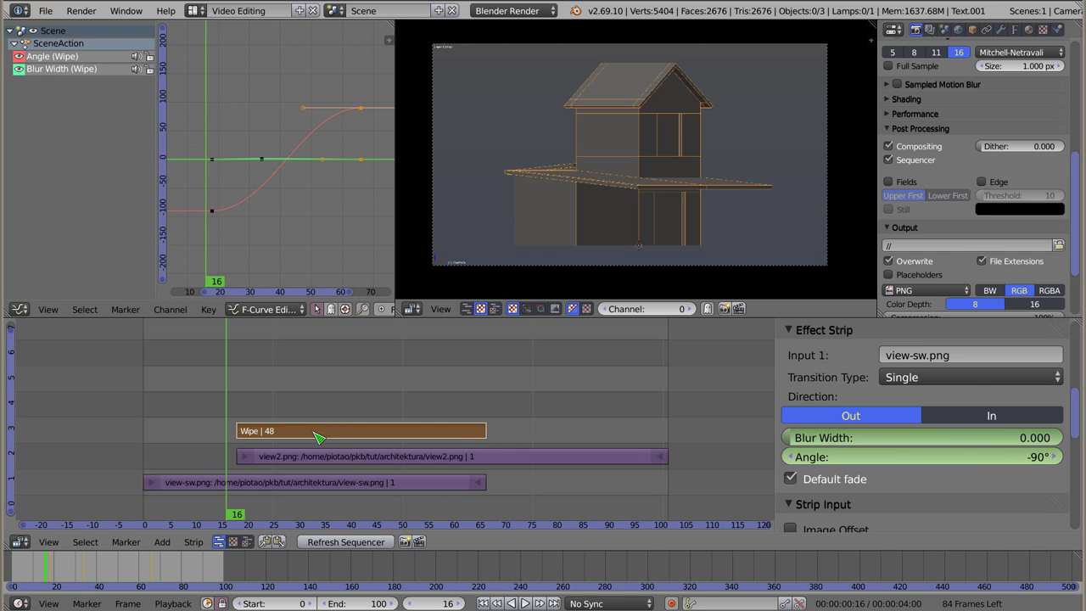
right_click(551, 464)
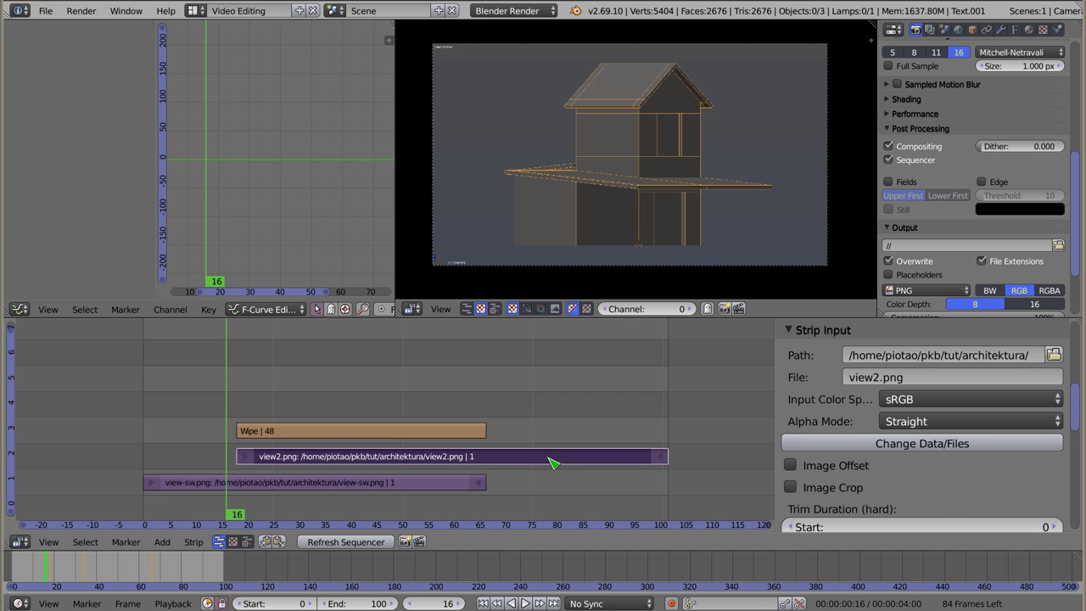
right_click(383, 434)
shift+right_click(521, 460)
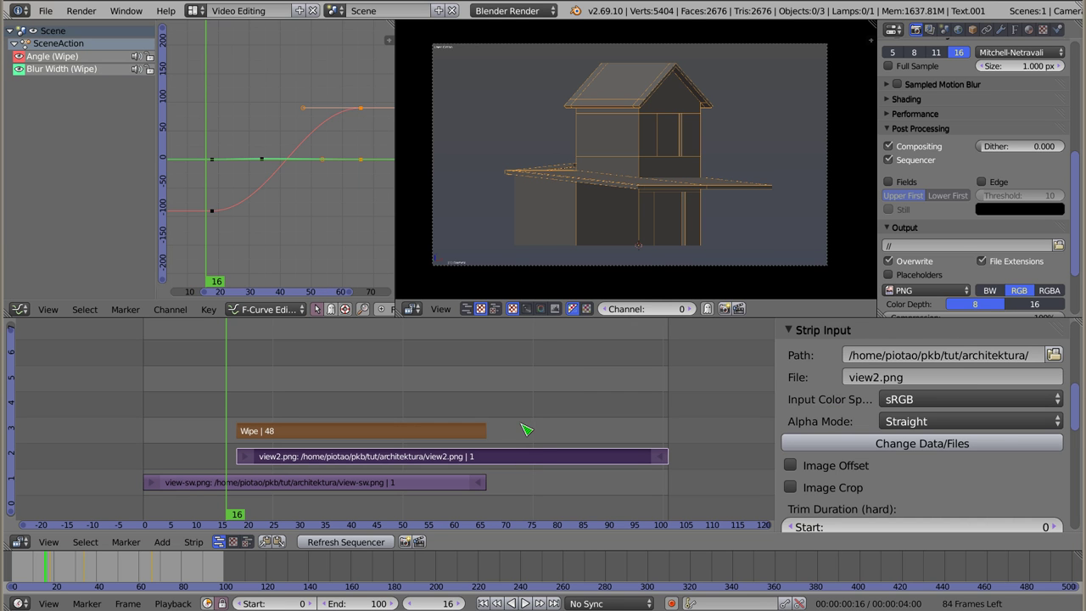
key(shift+a)
click(596, 347)
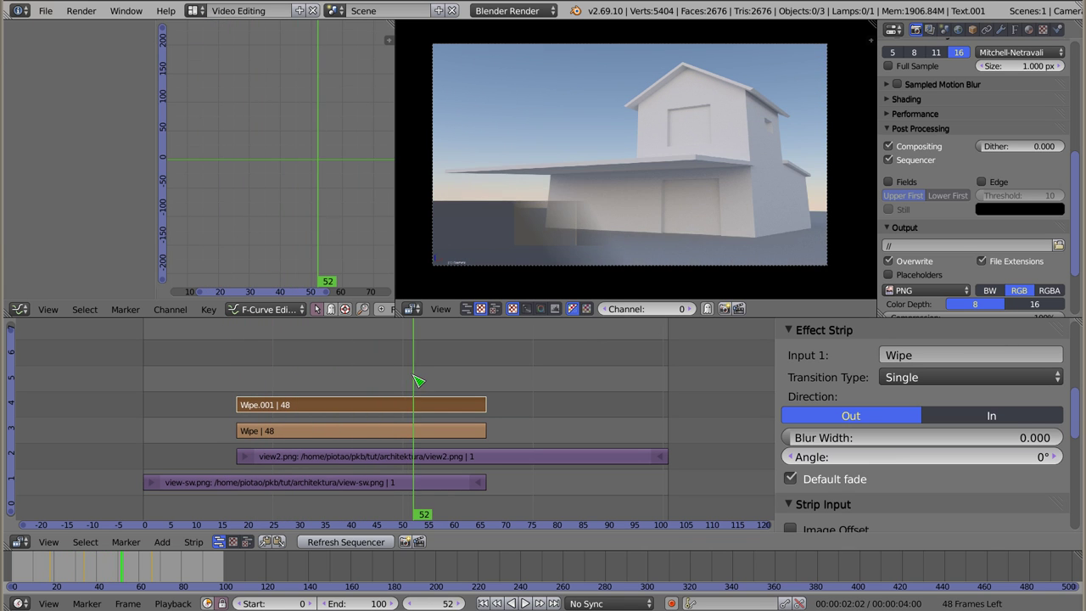
Set Wipe.001's transition type to Iris and scrub frames to watch the circular reveal.
click(938, 380)
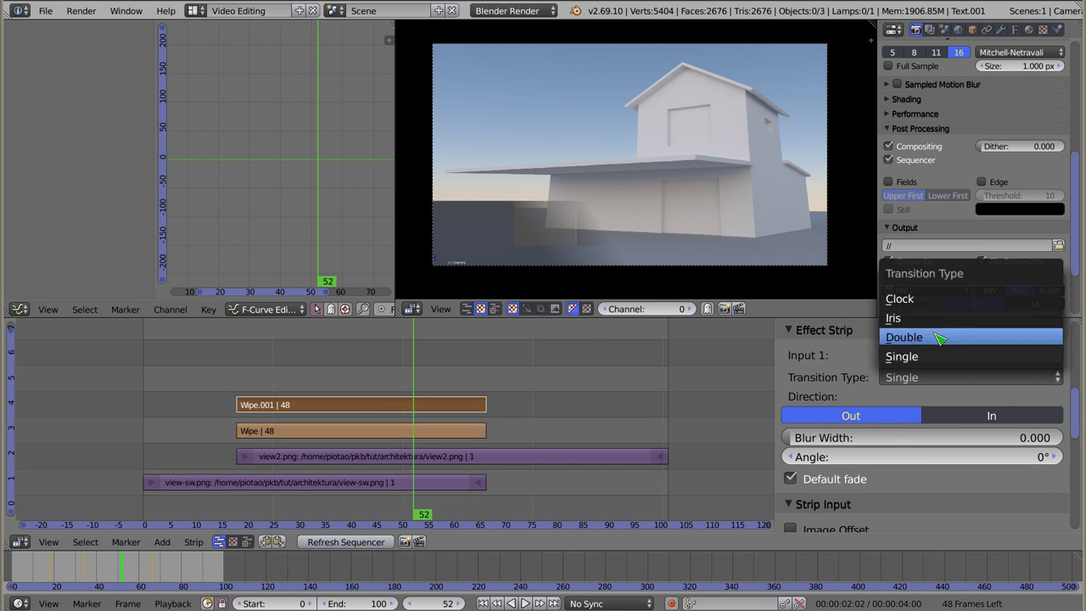
click(916, 319)
key(Escape)
mouse_move(253, 374)
mouse_down()
mouse_move(451, 374)
mouse_move(250, 379)
mouse_move(273, 379)
mouse_up()
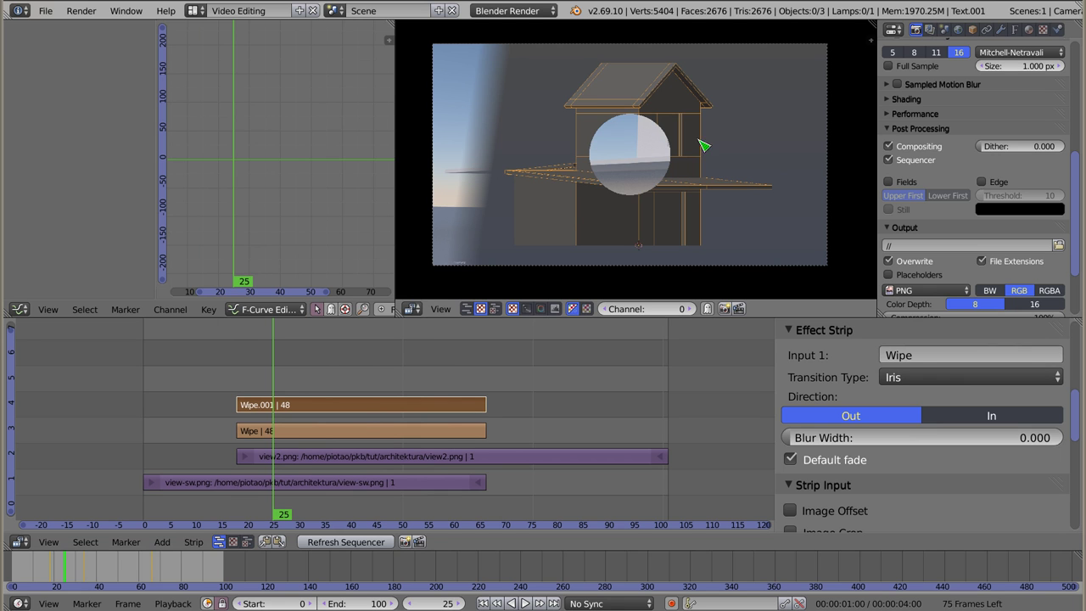
Set Wipe.001's Blur Width to 1.000 and scrub through the iris transition.
drag(858, 438, 1060, 438)
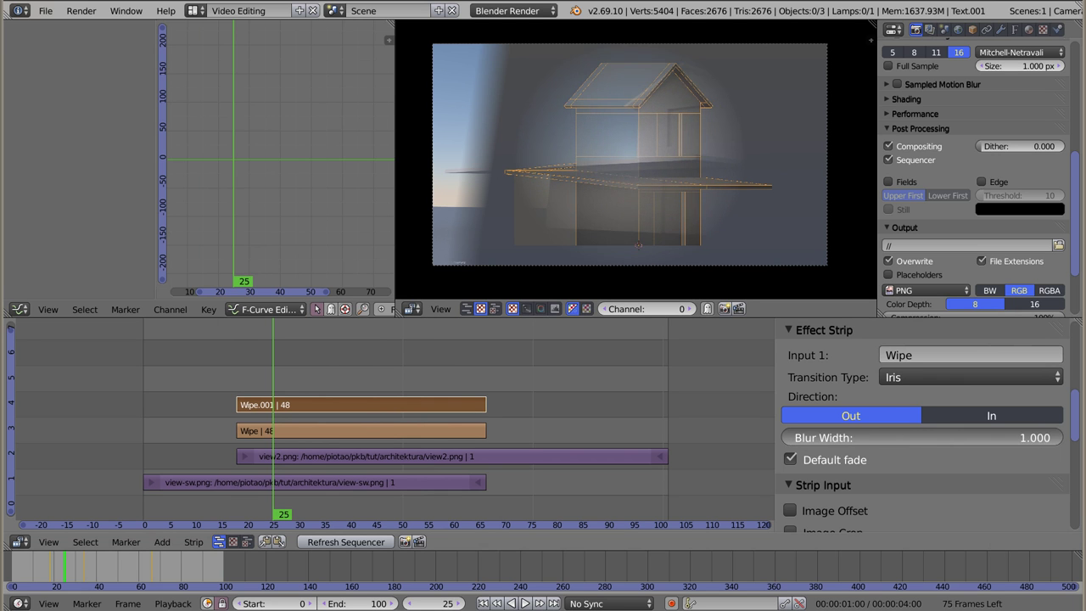
mouse_move(248, 363)
mouse_down()
mouse_move(218, 373)
mouse_move(539, 381)
mouse_move(213, 372)
mouse_move(489, 365)
mouse_move(218, 370)
mouse_move(451, 364)
mouse_move(241, 369)
mouse_move(372, 362)
mouse_up()
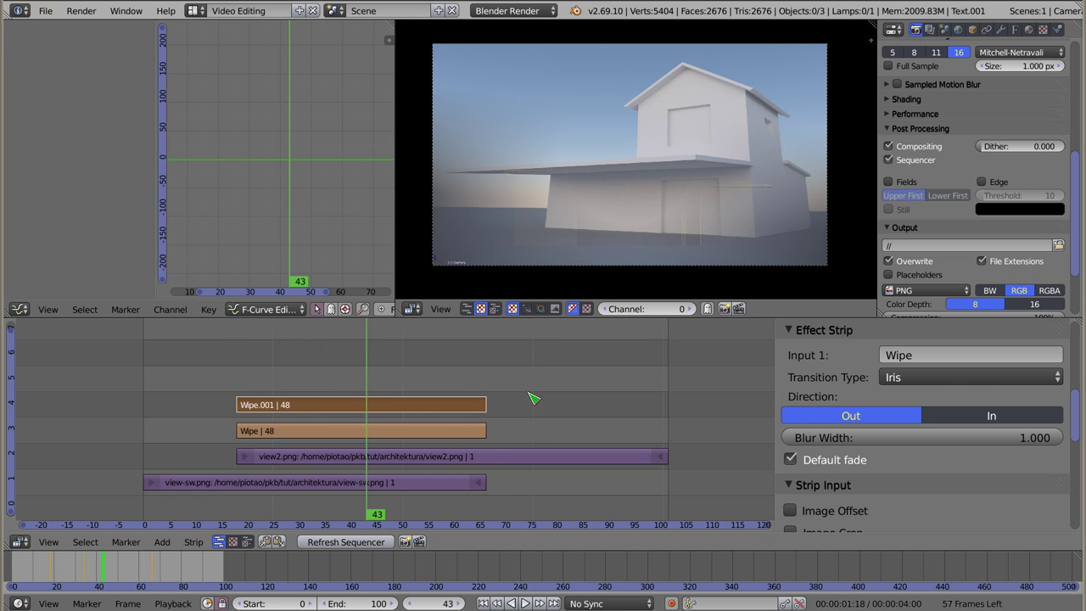
click(244, 379)
Play the iris wipe twice from near its start and around frame 25 to preview it.
key(alt+a)
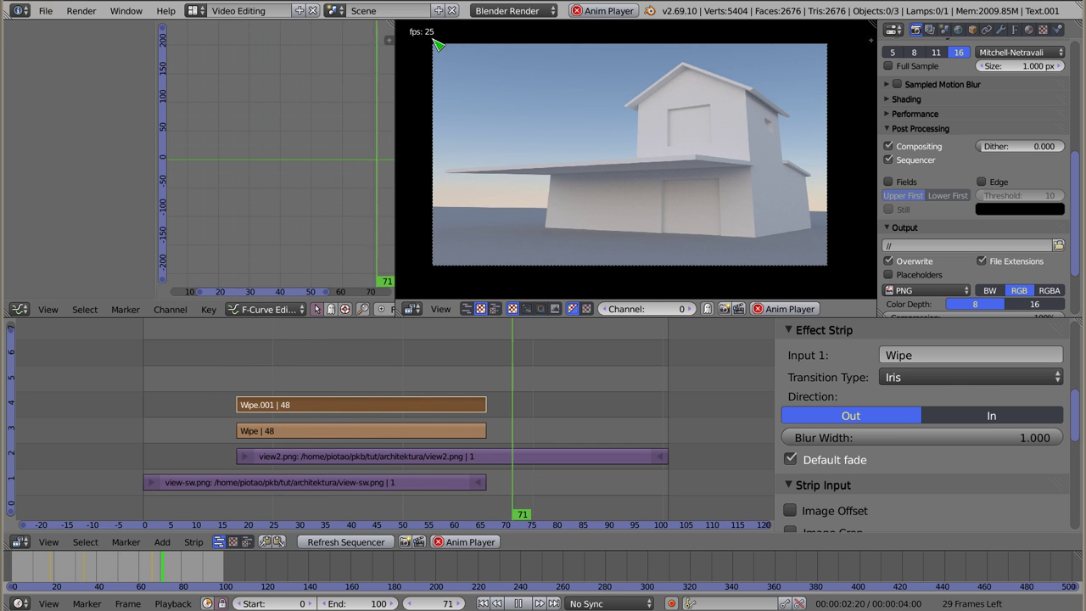
key(Escape)
mouse_move(229, 391)
mouse_down()
mouse_move(272, 406)
mouse_move(246, 377)
mouse_up()
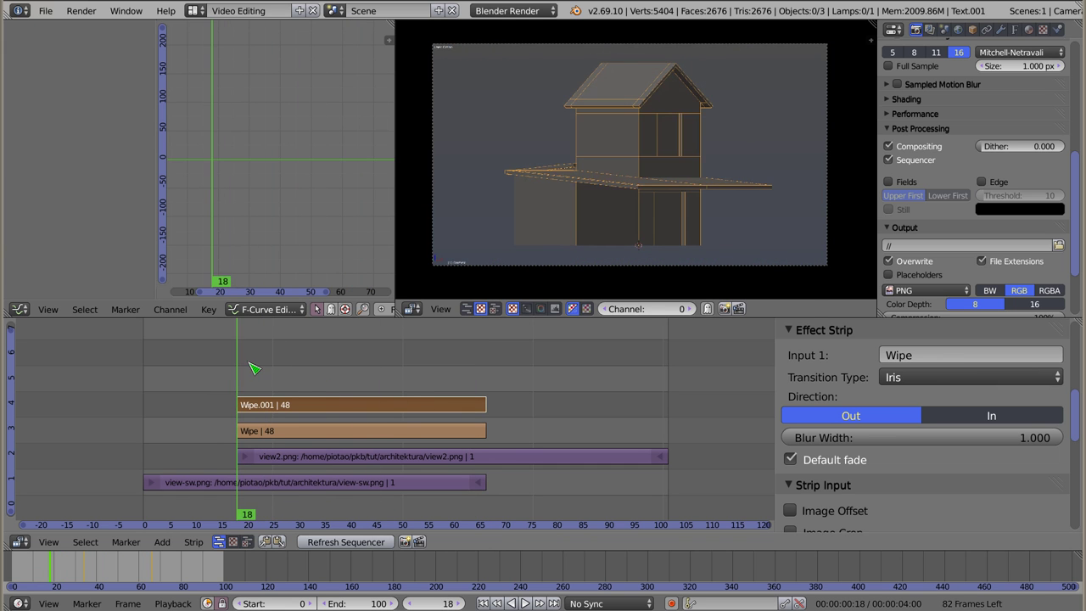
key(alt+a)
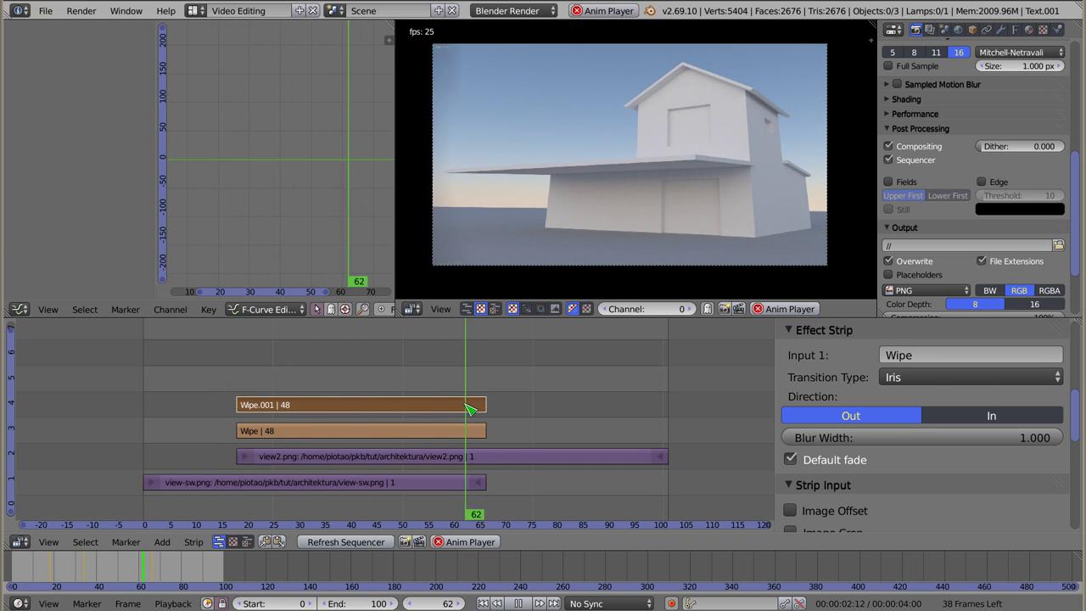
key(Escape)
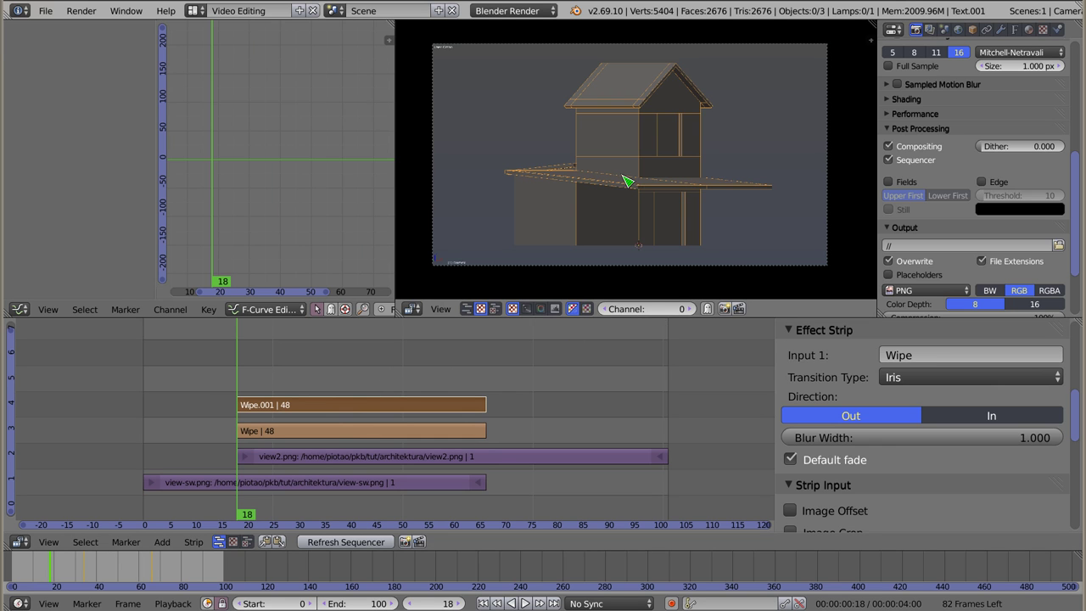
scroll(640, 163, up, 1)
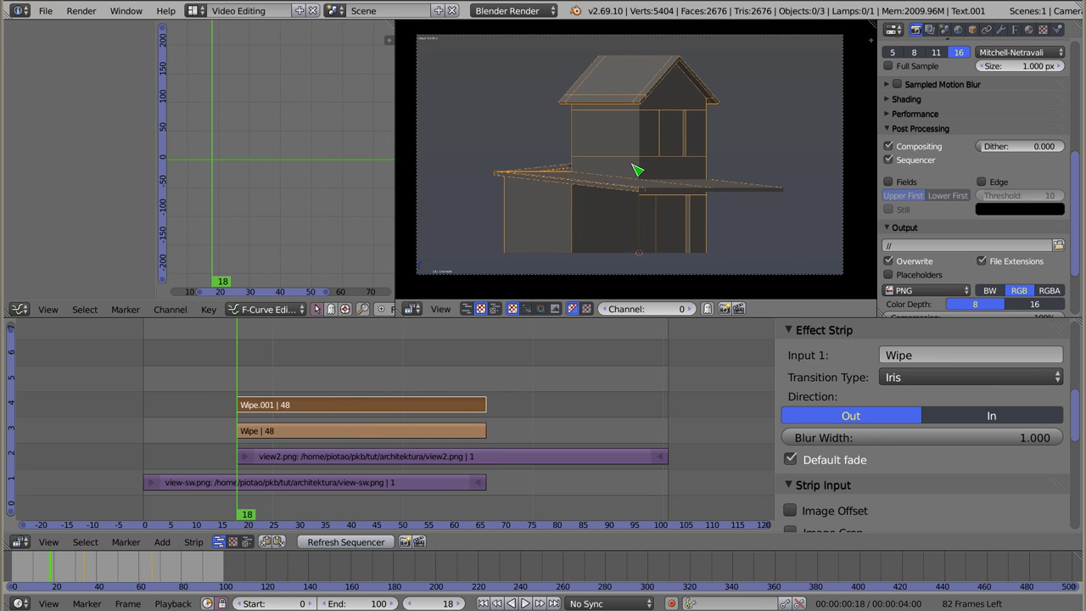
middle_drag(636, 170, 640, 174)
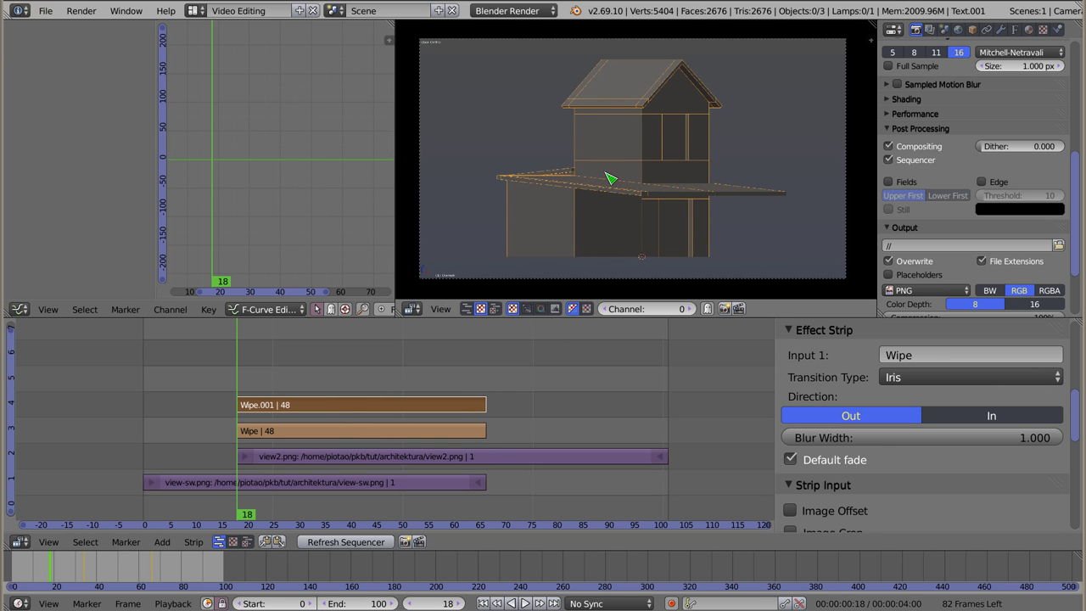